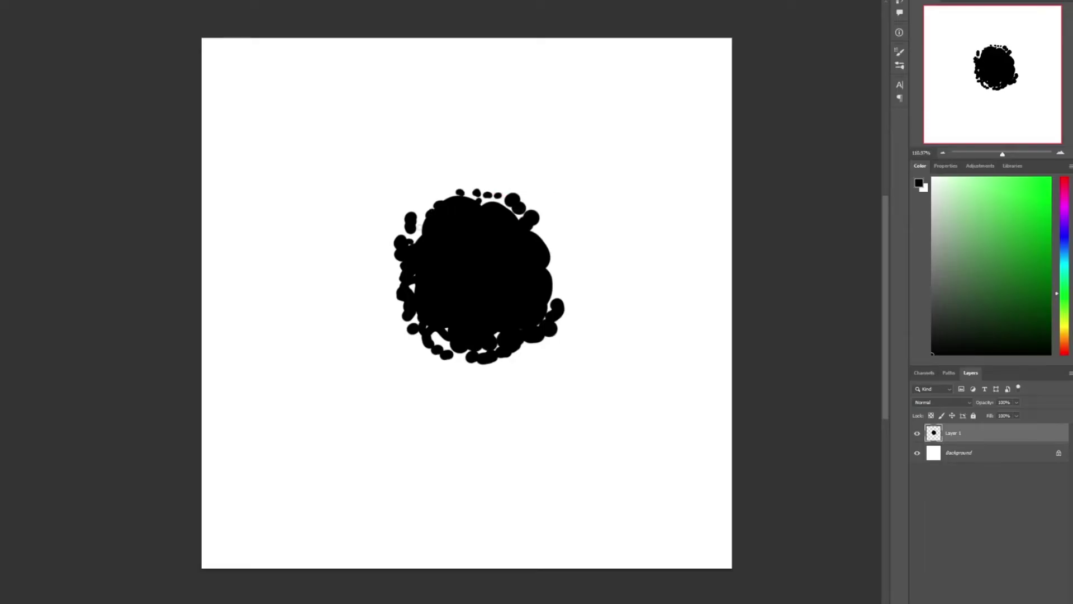
Step: Paint small black dots and blobs around the edges of the round black shape to make its outline irregular
{"action": "left_click_drag", "start_coordinate": [398, 264], "coordinate": [402, 316]}
{"action": "mouse_move", "coordinate": [562, 299]}
{"action": "left_mouse_down"}
{"action": "mouse_move", "coordinate": [563, 261]}
{"action": "mouse_move", "coordinate": [566, 308]}
{"action": "left_mouse_up"}
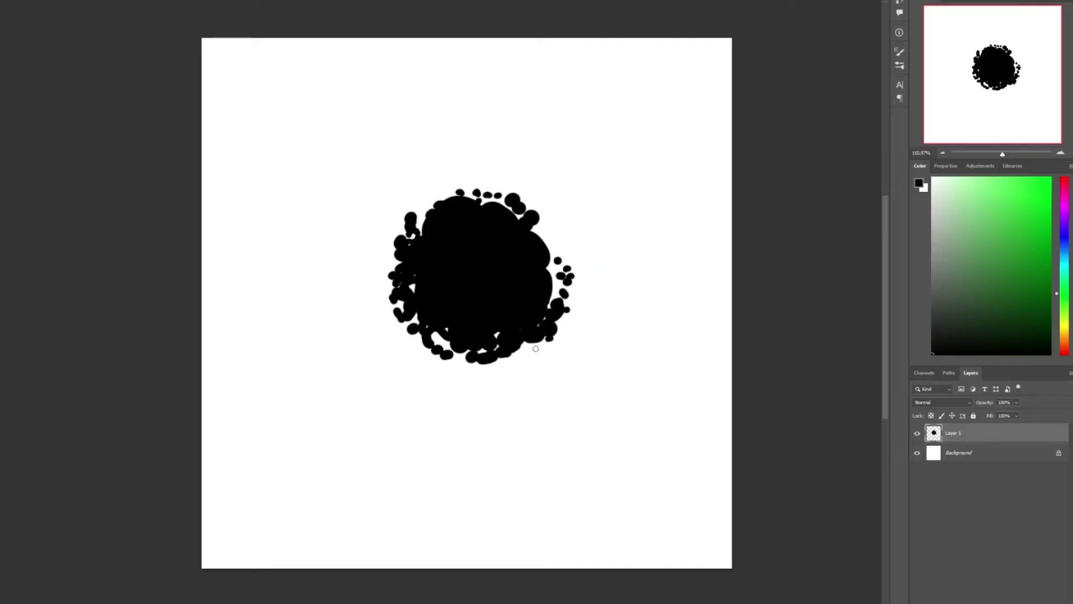
{"action": "left_click_drag", "start_coordinate": [536, 348], "coordinate": [498, 363]}
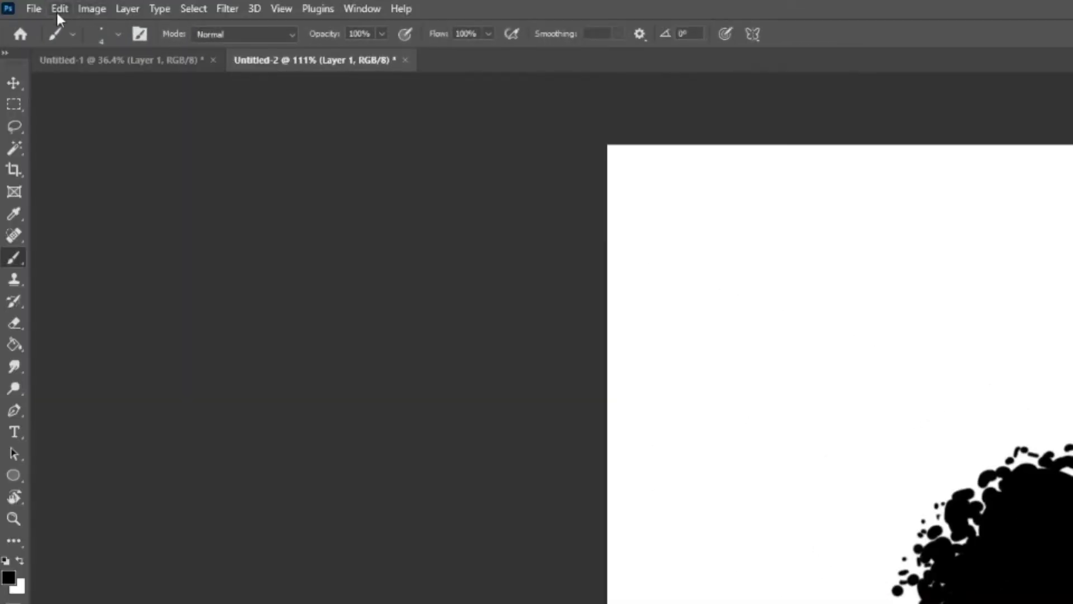
Step: Define the speckled black shape as a brush preset named "oil brush"
{"action": "left_click", "coordinate": [60, 9]}
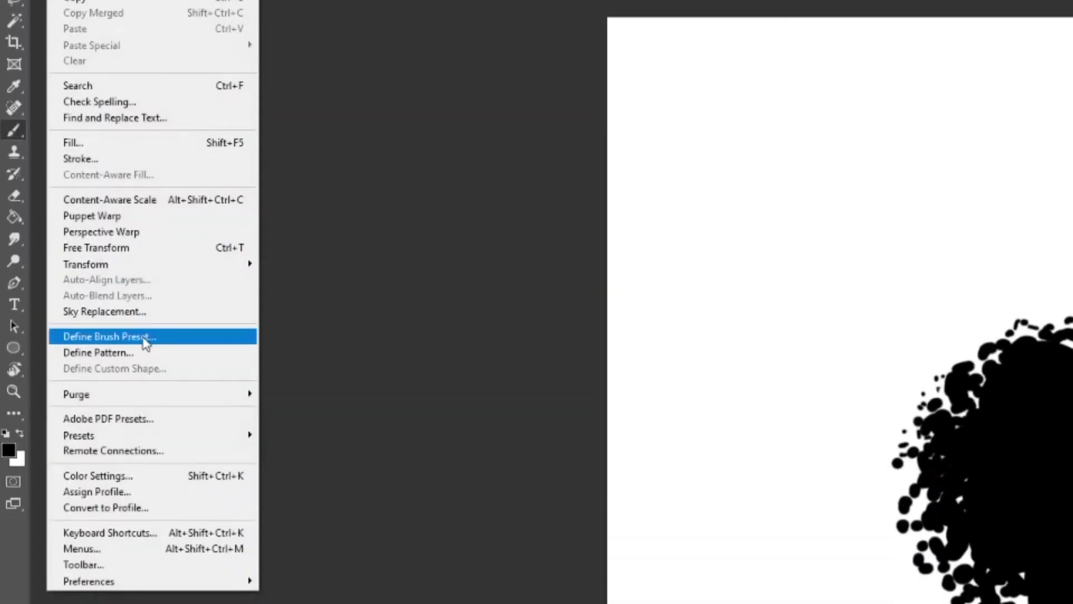
{"action": "left_click", "coordinate": [144, 337]}
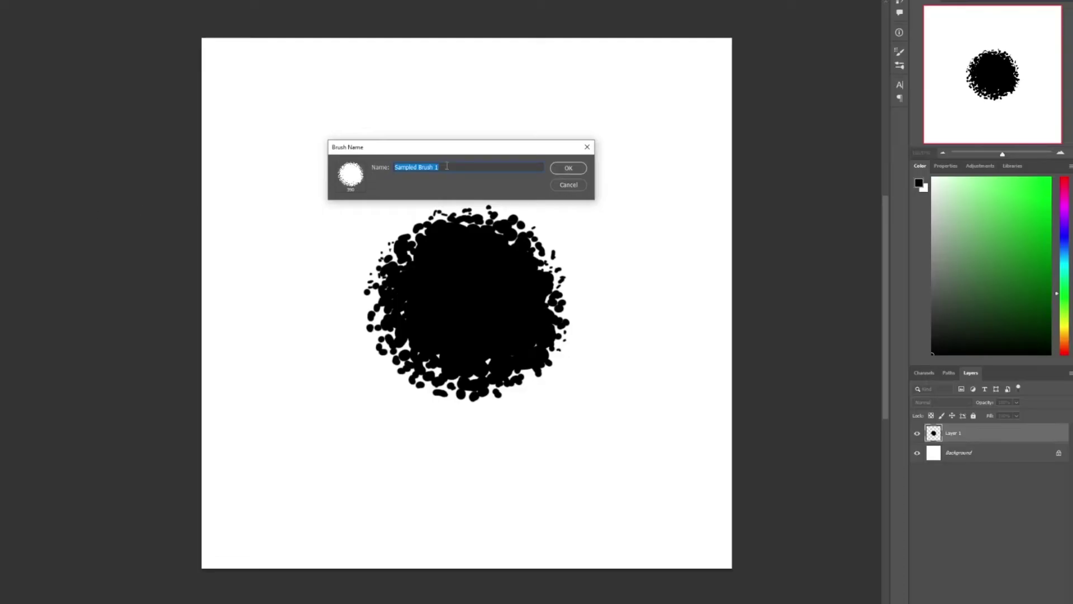
{"action": "type", "text": "ol"}
{"action": "left_click", "coordinate": [571, 169]}
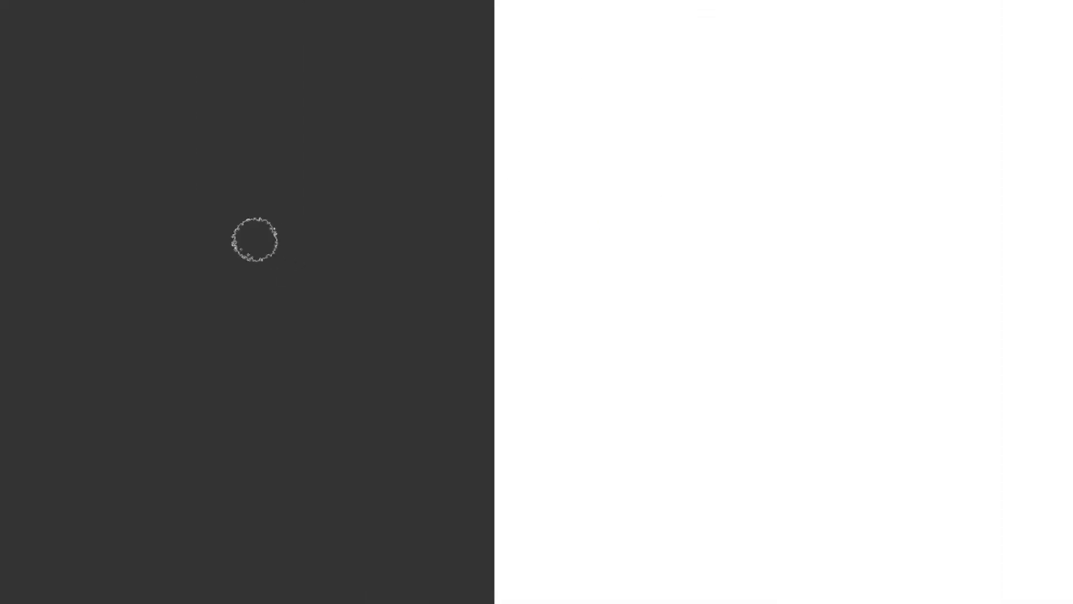
Step: Switch to the Mixer Brush Tool and choose the "oil brush" preset
{"action": "right_click", "coordinate": [13, 155]}
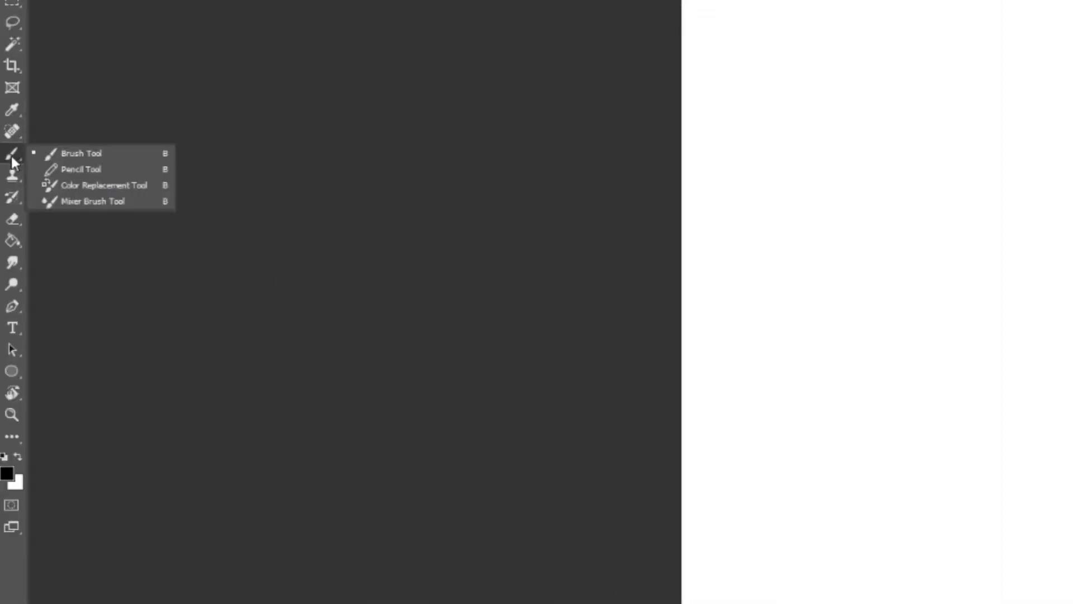
{"action": "left_click", "coordinate": [89, 201]}
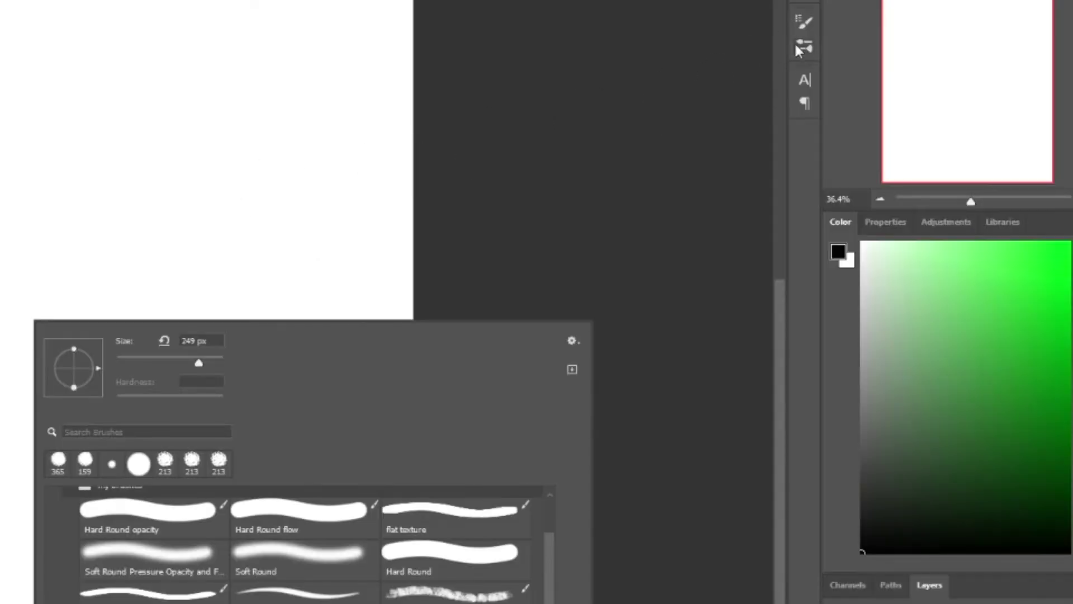
{"action": "left_click", "coordinate": [803, 46]}
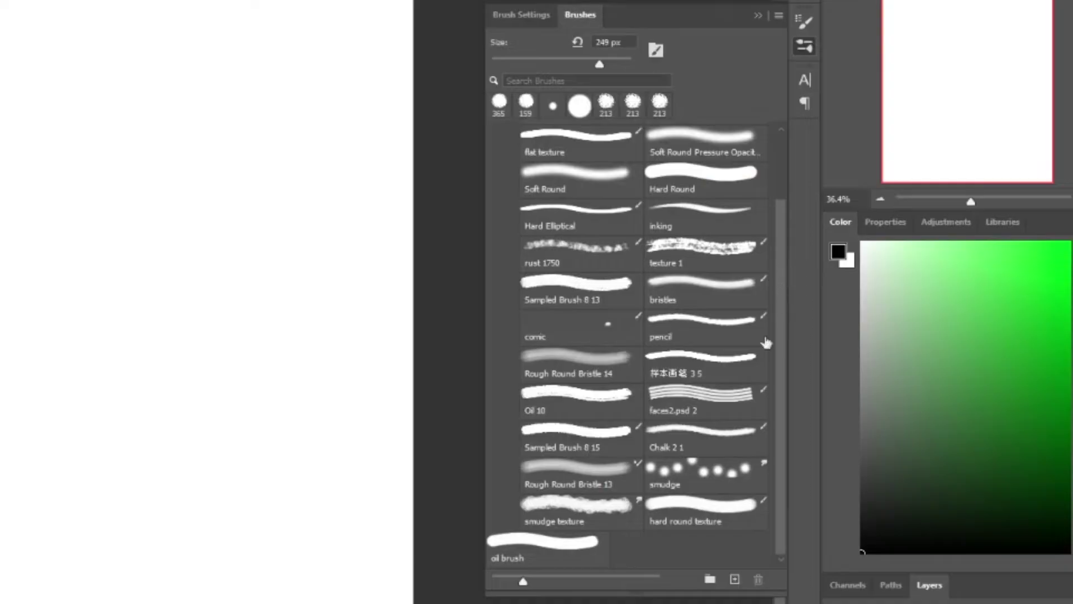
{"action": "left_click", "coordinate": [536, 557]}
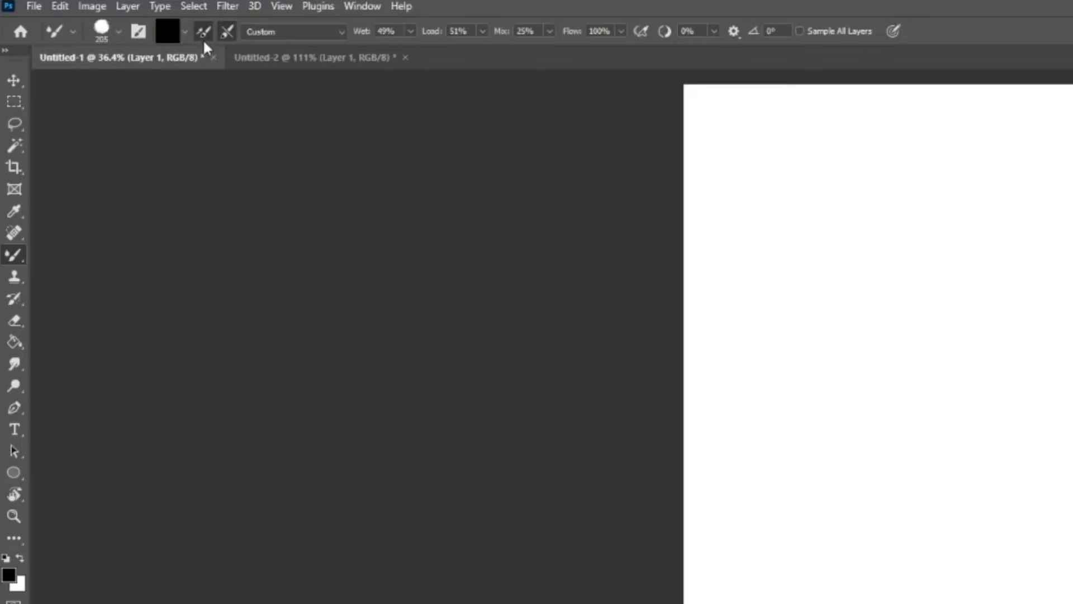
Step: Set the mixer brush's Wet value to 51% and check its Load and Mix values
{"action": "left_click", "coordinate": [410, 32]}
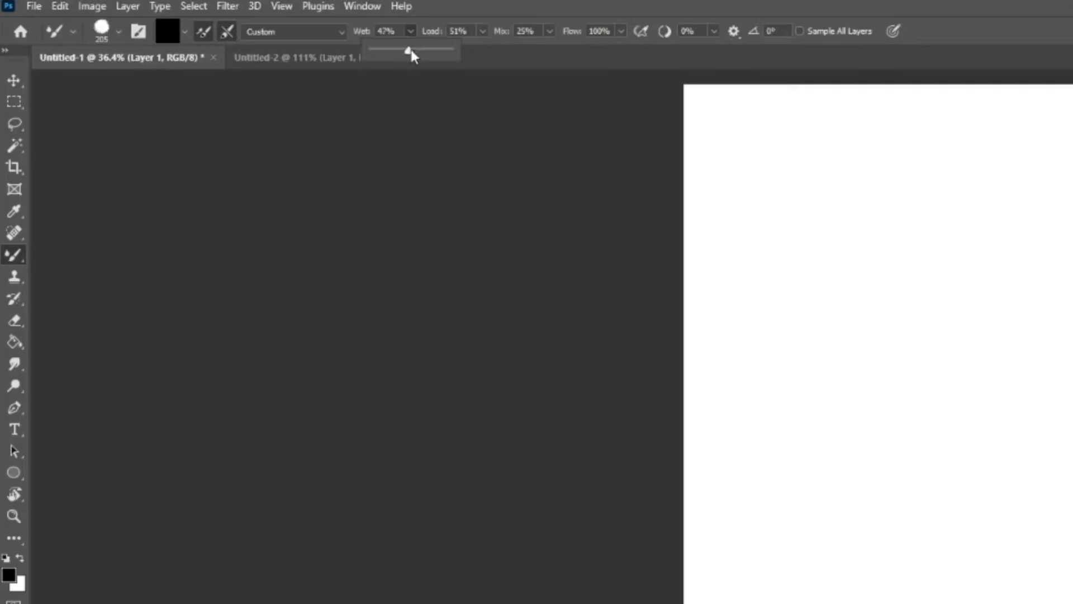
{"action": "left_click_drag", "start_coordinate": [409, 49], "coordinate": [411, 49]}
{"action": "left_click", "coordinate": [483, 32]}
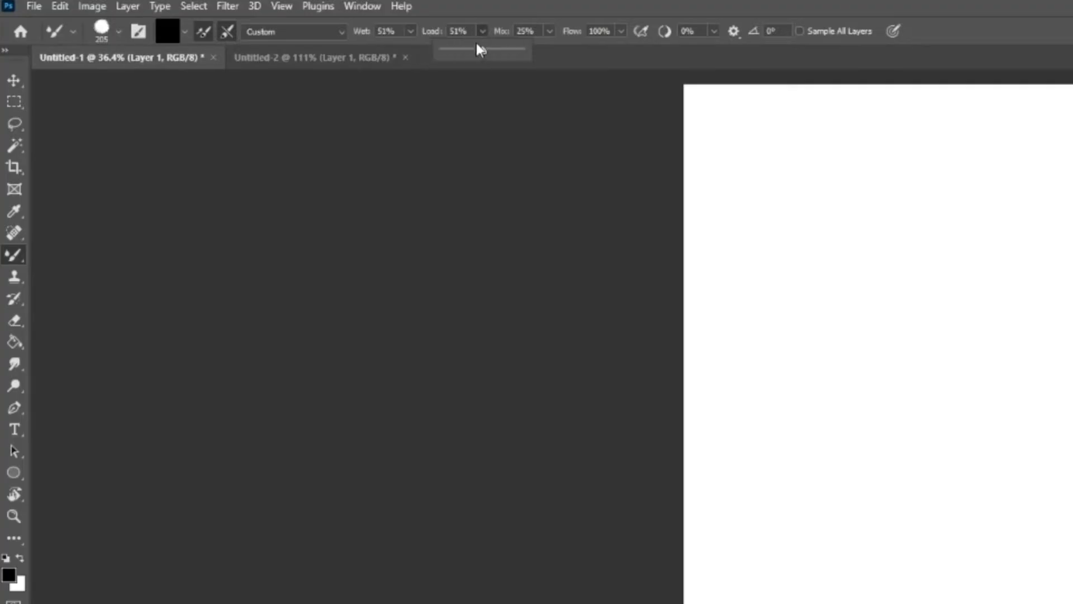
{"action": "left_click", "coordinate": [549, 31]}
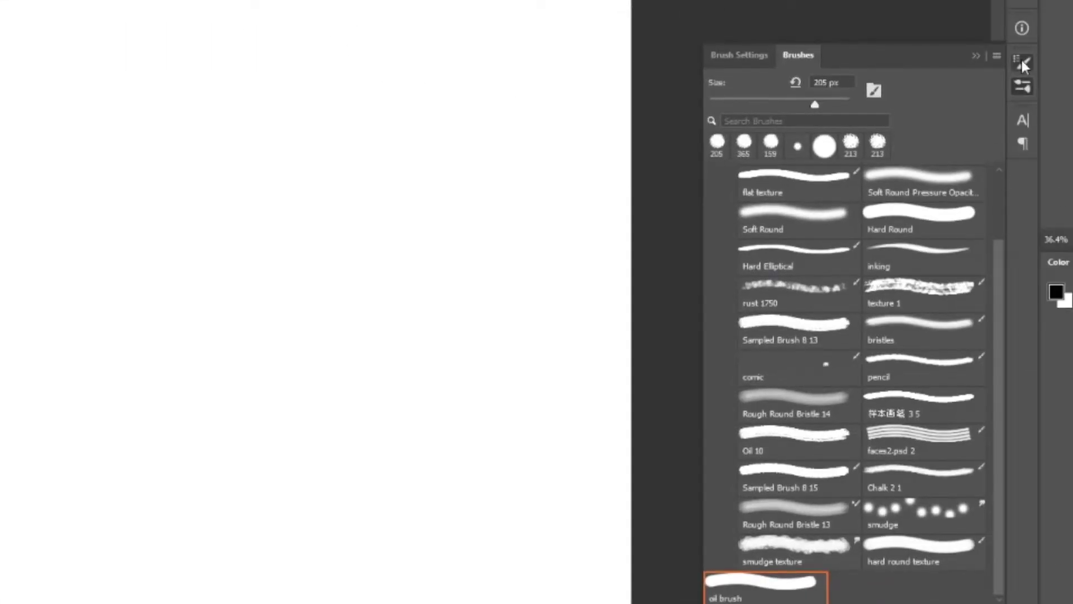
Step: Set the brush tip spacing to 5% and enable Transfer for the oil brush
{"action": "left_click", "coordinate": [1021, 62]}
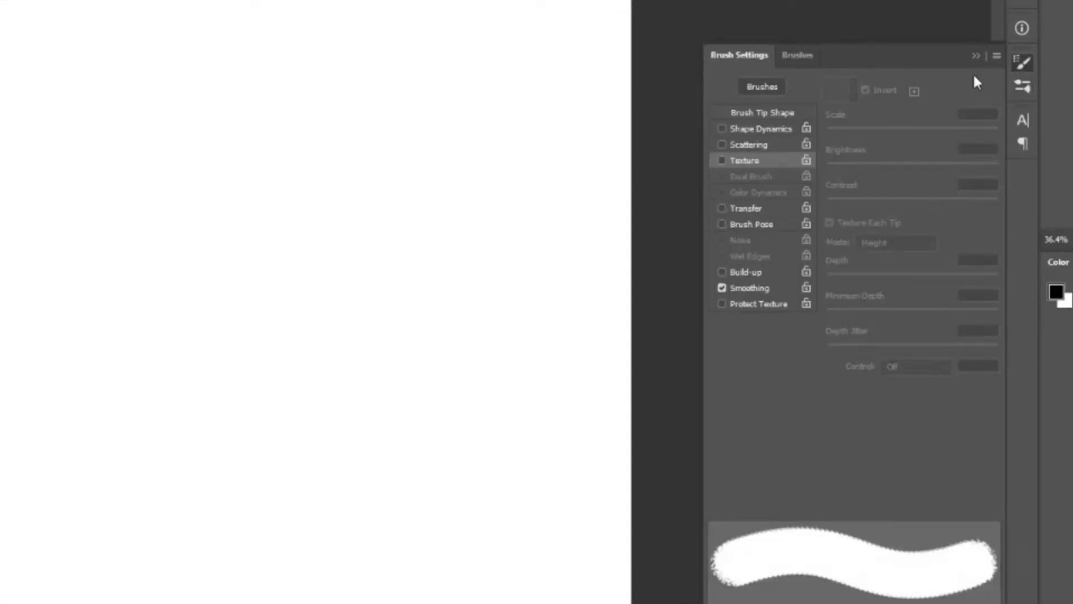
{"action": "left_click", "coordinate": [766, 111]}
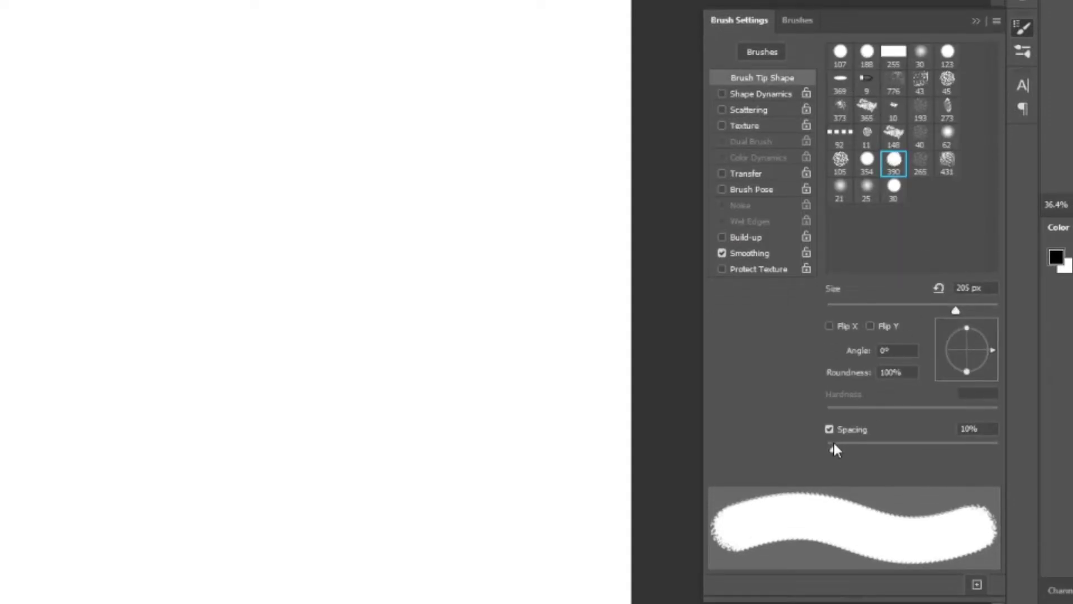
{"action": "left_click_drag", "start_coordinate": [833, 448], "coordinate": [829, 448]}
{"action": "left_click", "coordinate": [722, 173]}
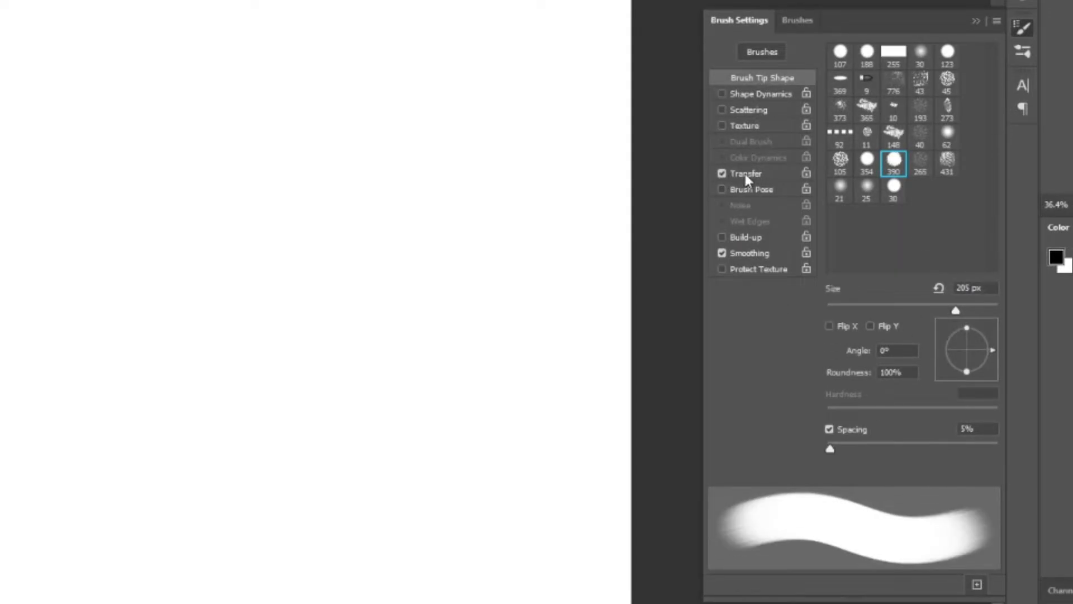
{"action": "left_click", "coordinate": [743, 173]}
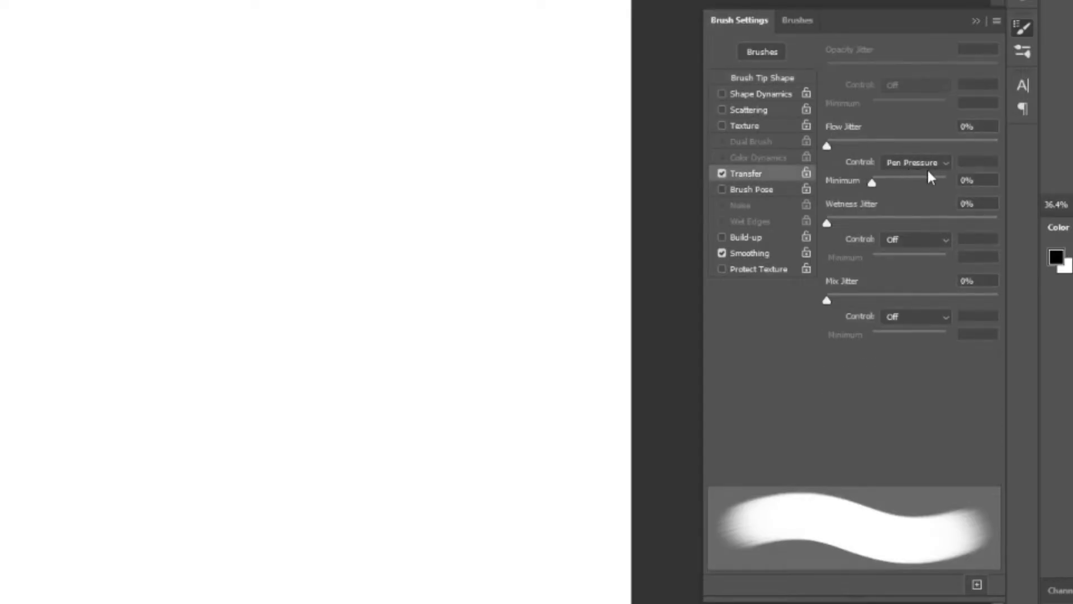
Step: Enable Texture on the brush with the first Artist Surfaces pattern and set the texture depth to 8%
{"action": "left_click", "coordinate": [740, 126]}
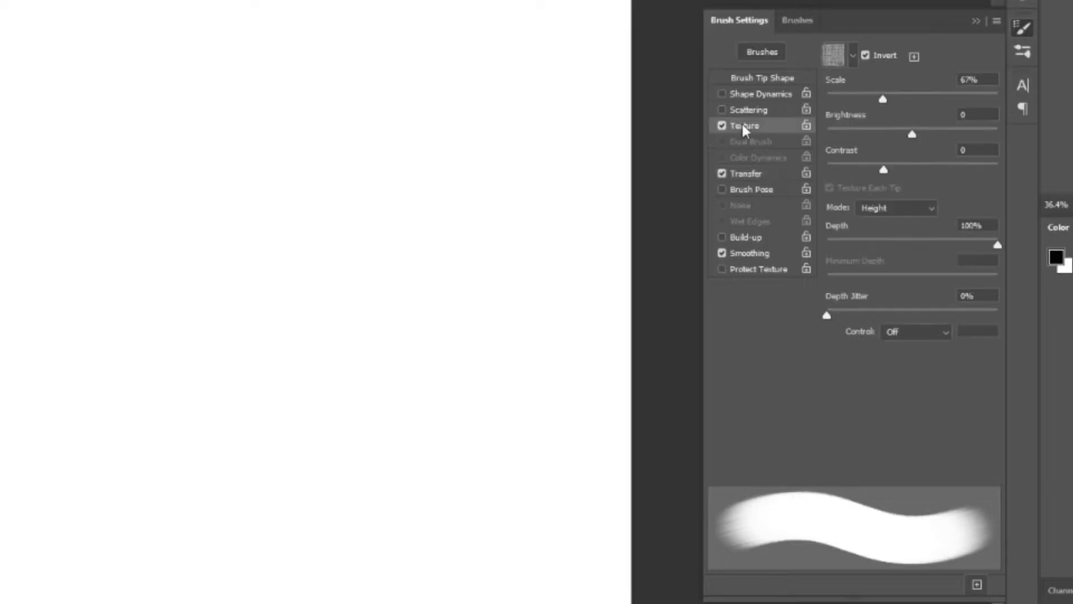
{"action": "left_click", "coordinate": [852, 55]}
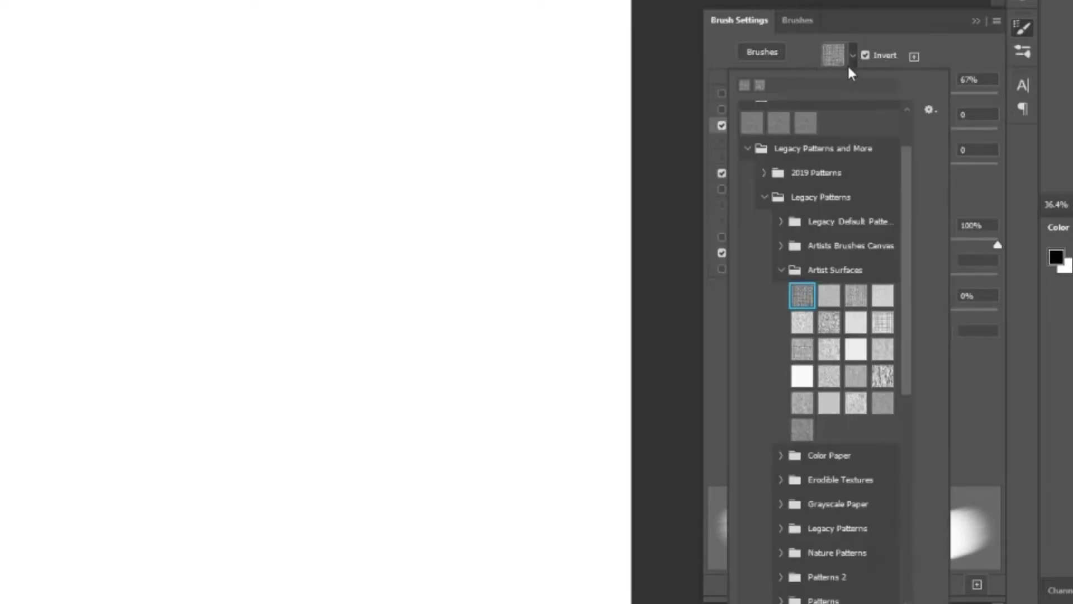
{"action": "double_click", "coordinate": [803, 296]}
{"action": "left_click_drag", "start_coordinate": [997, 246], "coordinate": [860, 257]}
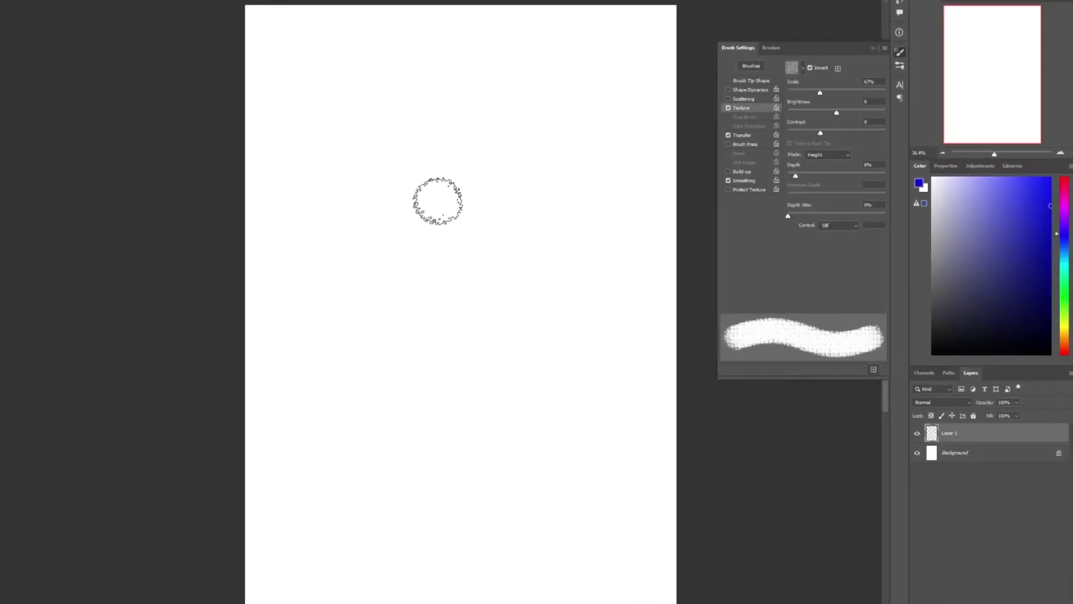
Step: Paint overlapping test patches in blue, red, green and light blue on Layer 1 with the textured mixer brush
{"action": "left_click_drag", "start_coordinate": [261, 274], "coordinate": [181, 342]}
{"action": "mouse_move", "coordinate": [420, 231]}
{"action": "left_mouse_down"}
{"action": "mouse_move", "coordinate": [410, 263]}
{"action": "mouse_move", "coordinate": [454, 252]}
{"action": "mouse_move", "coordinate": [349, 363]}
{"action": "left_mouse_up"}
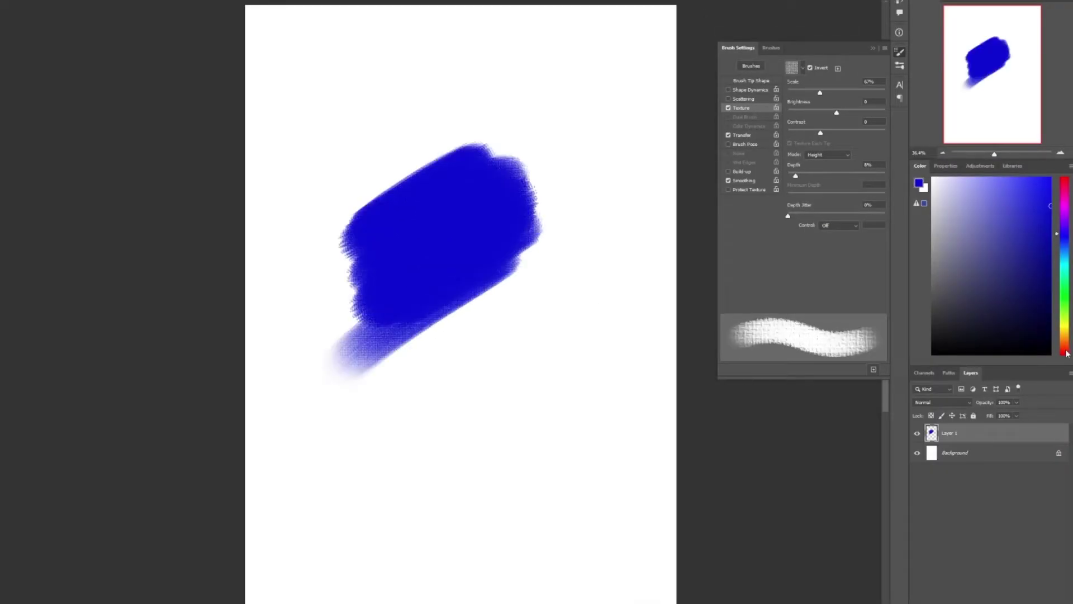
{"action": "left_click_drag", "start_coordinate": [1064, 342], "coordinate": [1066, 361]}
{"action": "mouse_move", "coordinate": [527, 312]}
{"action": "left_mouse_down"}
{"action": "mouse_move", "coordinate": [496, 327]}
{"action": "mouse_move", "coordinate": [518, 293]}
{"action": "mouse_move", "coordinate": [494, 295]}
{"action": "mouse_move", "coordinate": [522, 268]}
{"action": "mouse_move", "coordinate": [500, 250]}
{"action": "mouse_move", "coordinate": [438, 267]}
{"action": "mouse_move", "coordinate": [392, 335]}
{"action": "mouse_move", "coordinate": [552, 251]}
{"action": "left_mouse_up"}
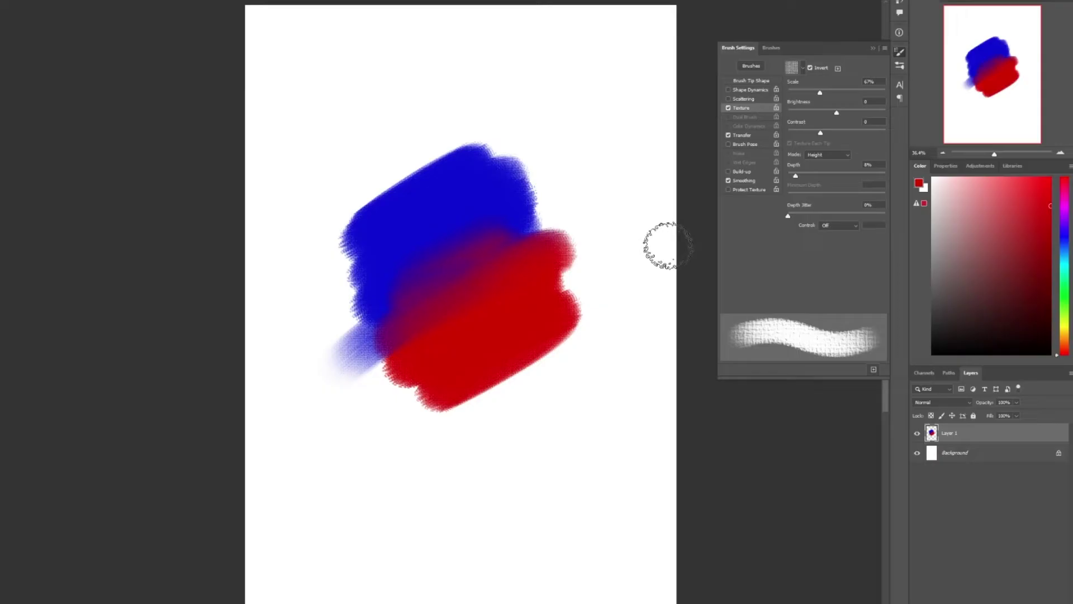
{"action": "left_click", "coordinate": [1064, 284]}
{"action": "mouse_move", "coordinate": [545, 168]}
{"action": "left_mouse_down"}
{"action": "mouse_move", "coordinate": [580, 256]}
{"action": "mouse_move", "coordinate": [539, 287]}
{"action": "mouse_move", "coordinate": [530, 207]}
{"action": "mouse_move", "coordinate": [506, 240]}
{"action": "mouse_move", "coordinate": [492, 211]}
{"action": "left_mouse_up"}
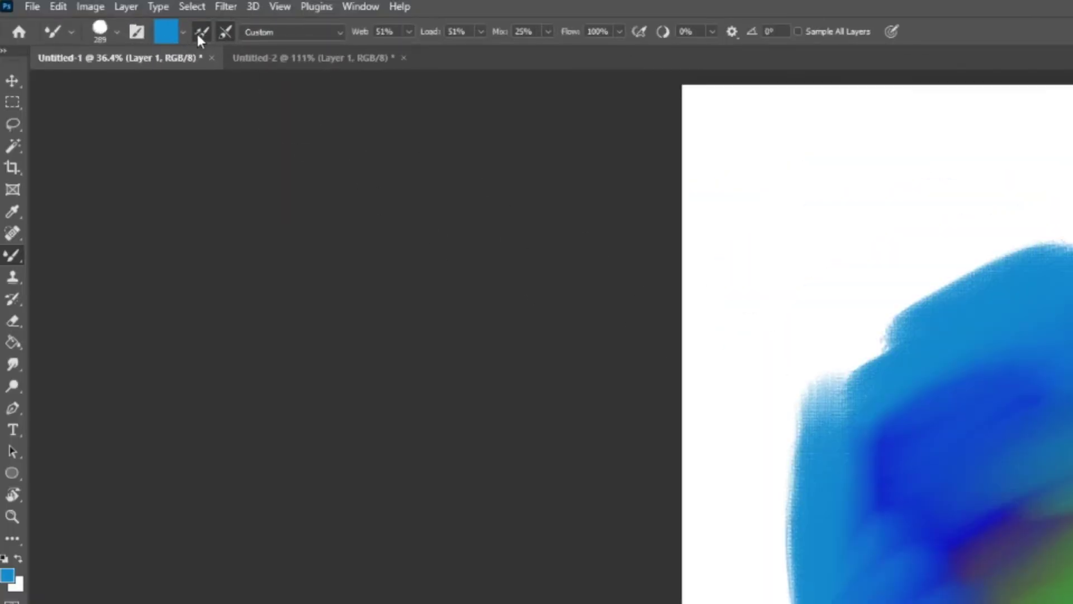
Step: Turn off loading the brush after each stroke and blend the painted colours together
{"action": "left_click", "coordinate": [202, 34]}
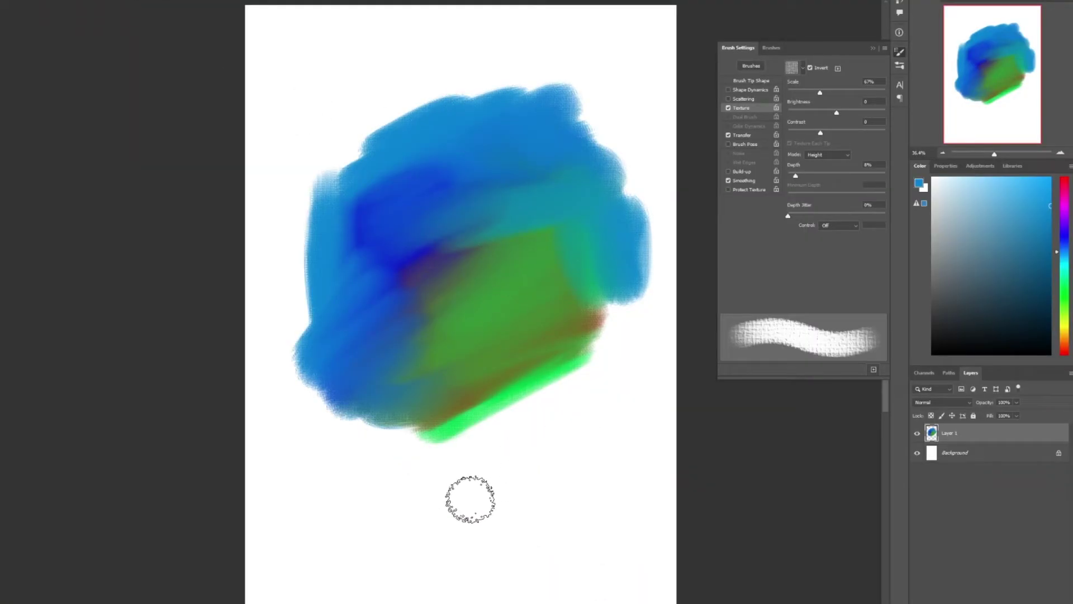
{"action": "mouse_move", "coordinate": [461, 264]}
{"action": "left_mouse_down"}
{"action": "mouse_move", "coordinate": [416, 247]}
{"action": "mouse_move", "coordinate": [420, 231]}
{"action": "mouse_move", "coordinate": [480, 241]}
{"action": "mouse_move", "coordinate": [531, 220]}
{"action": "mouse_move", "coordinate": [408, 226]}
{"action": "mouse_move", "coordinate": [489, 232]}
{"action": "mouse_move", "coordinate": [438, 253]}
{"action": "mouse_move", "coordinate": [395, 414]}
{"action": "left_mouse_up"}
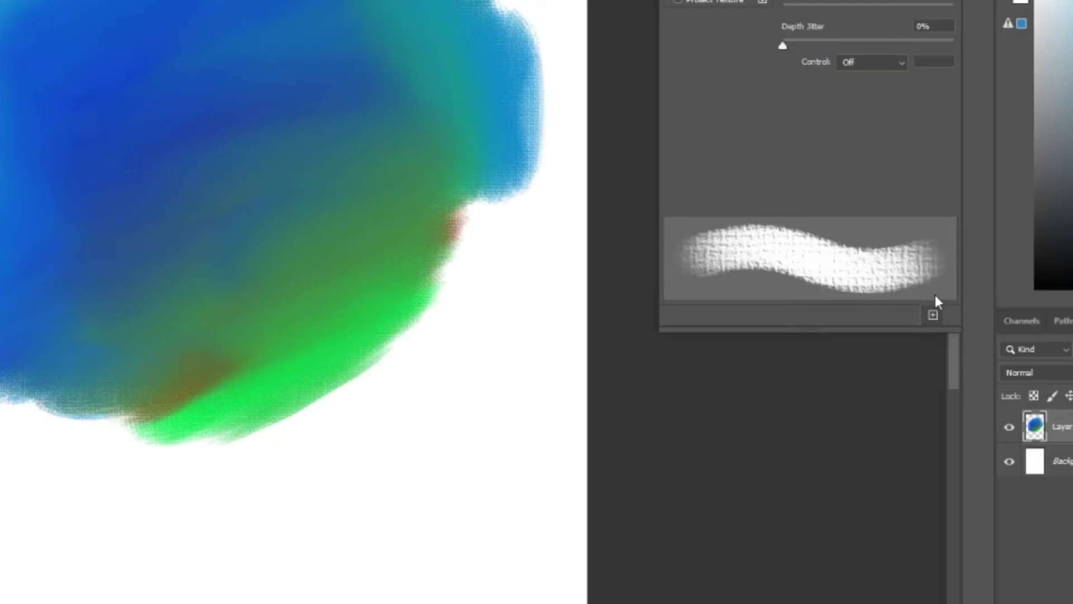
Step: Save the configured brush with its tool settings as the new preset "oil brush 1" and select it
{"action": "left_click", "coordinate": [917, 328]}
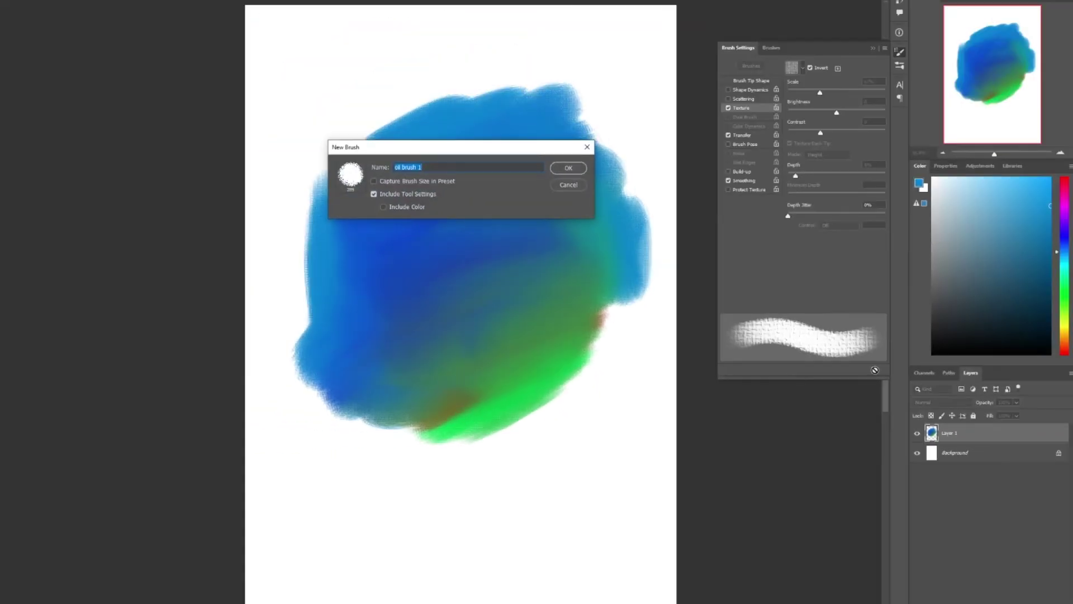
{"action": "left_click", "coordinate": [568, 168]}
{"action": "right_click", "coordinate": [484, 179]}
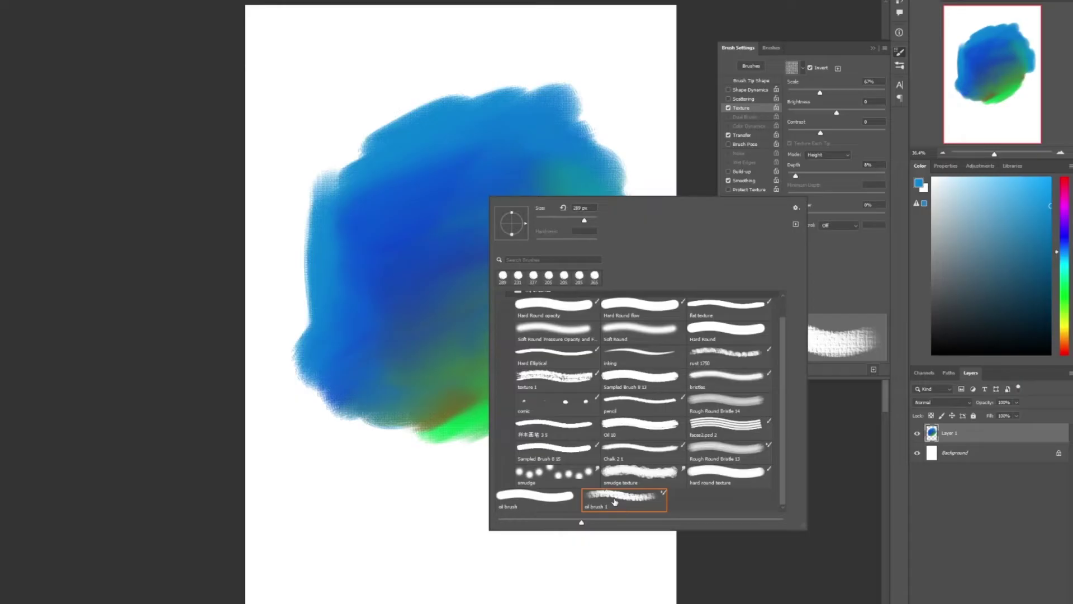
{"action": "double_click", "coordinate": [614, 502]}
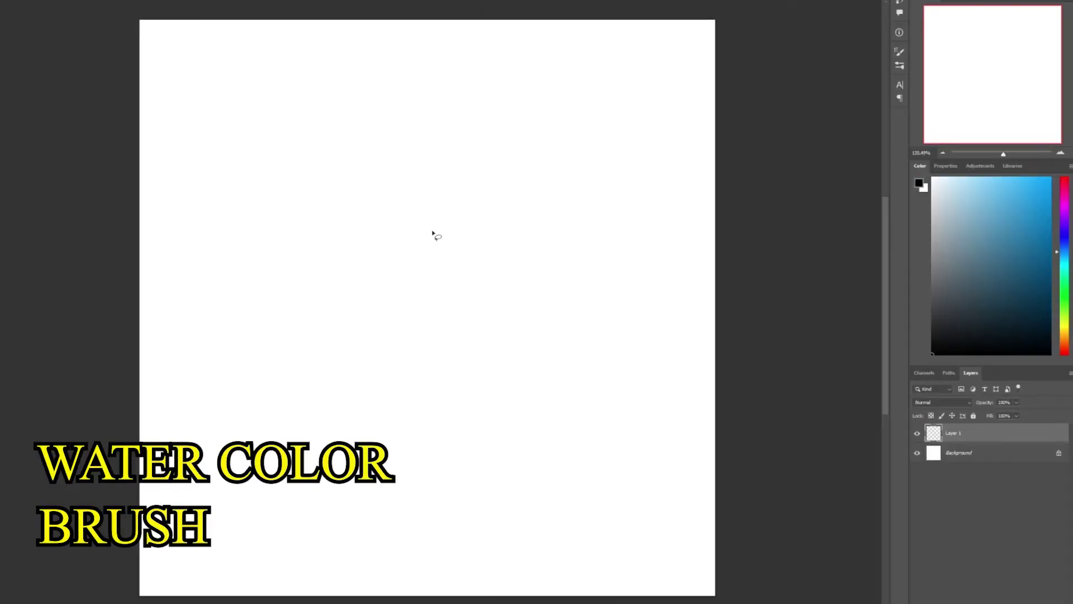
Step: Draw an irregular, wavy freehand selection near the canvas centre and fill it with black
{"action": "mouse_move", "coordinate": [431, 216]}
{"action": "left_mouse_down"}
{"action": "mouse_move", "coordinate": [387, 223]}
{"action": "mouse_move", "coordinate": [357, 257]}
{"action": "mouse_move", "coordinate": [354, 314]}
{"action": "mouse_move", "coordinate": [398, 338]}
{"action": "mouse_move", "coordinate": [430, 213]}
{"action": "left_mouse_up"}
{"action": "key", "text": "alt+BackSpace"}
Step: Choose the Soft Round Pressure Opacity brush, enlarge it, and lighten the black shape's interior to grey while keeping darker edges
{"action": "key", "text": "b"}
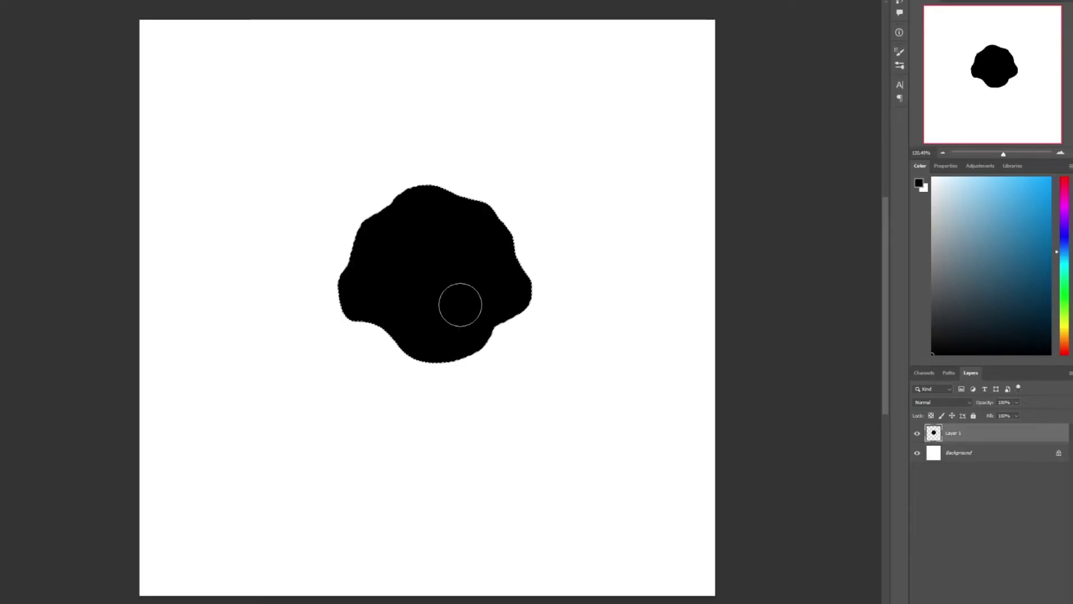
{"action": "right_click", "coordinate": [453, 272]}
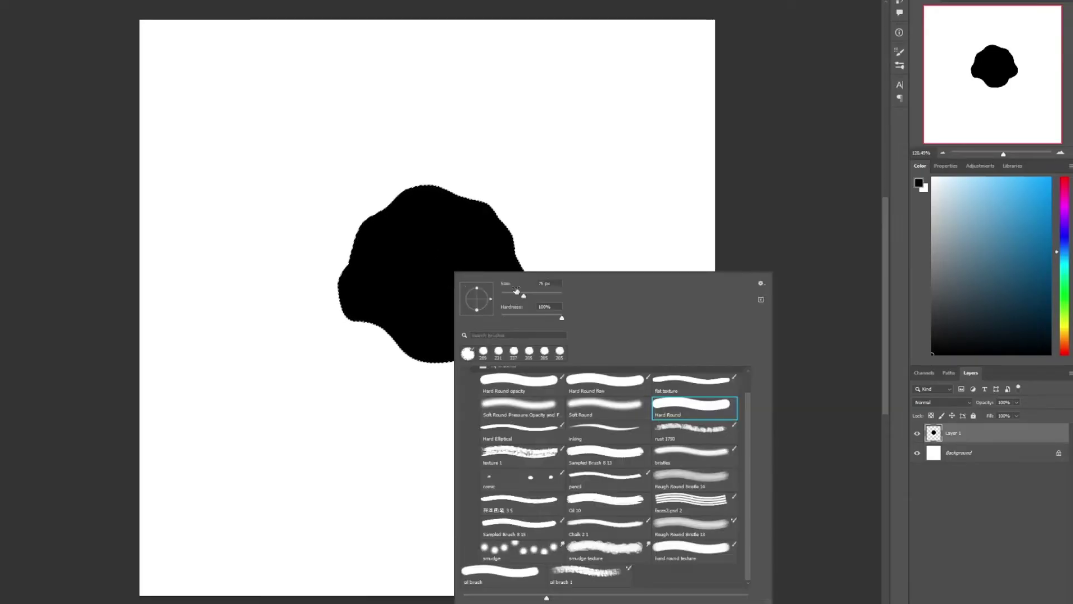
{"action": "left_click", "coordinate": [515, 405]}
{"action": "left_click", "coordinate": [424, 272]}
{"action": "key", "text": "bracketright"}
{"action": "key", "text": "bracketright"}
{"action": "key", "text": "bracketright"}
{"action": "key", "text": "bracketright"}
{"action": "key", "text": "bracketright"}
{"action": "key", "text": "bracketright"}
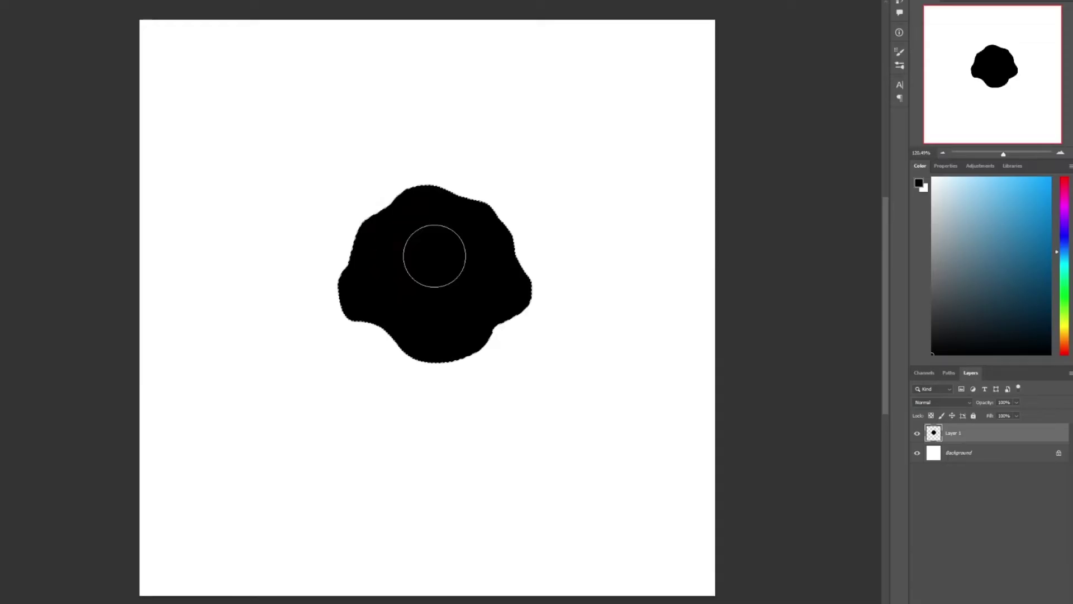
{"action": "mouse_move", "coordinate": [415, 259]}
{"action": "left_mouse_down"}
{"action": "mouse_move", "coordinate": [423, 302]}
{"action": "mouse_move", "coordinate": [462, 309]}
{"action": "left_mouse_up"}
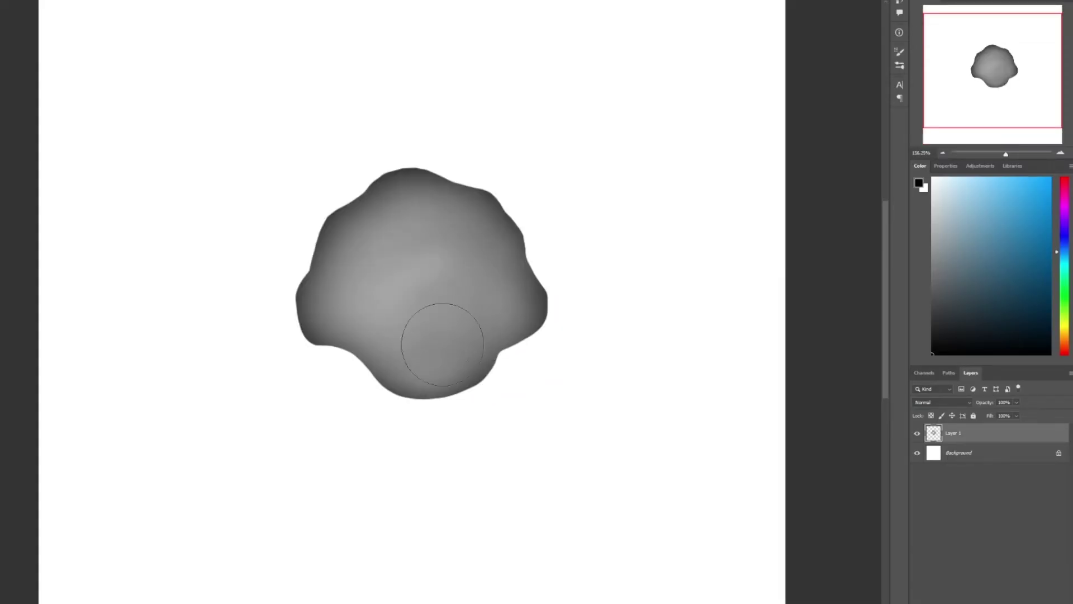
{"action": "key", "text": "bracketleft"}
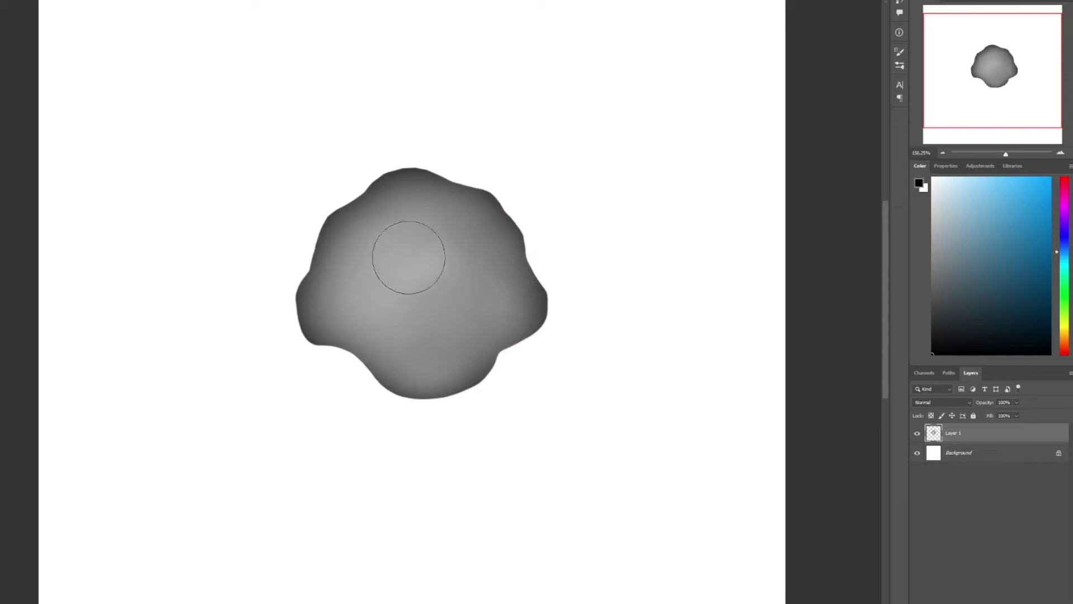
Step: Define the shaded grey shape as a brush preset named "watercolor brush"
{"action": "left_click", "coordinate": [1, 219]}
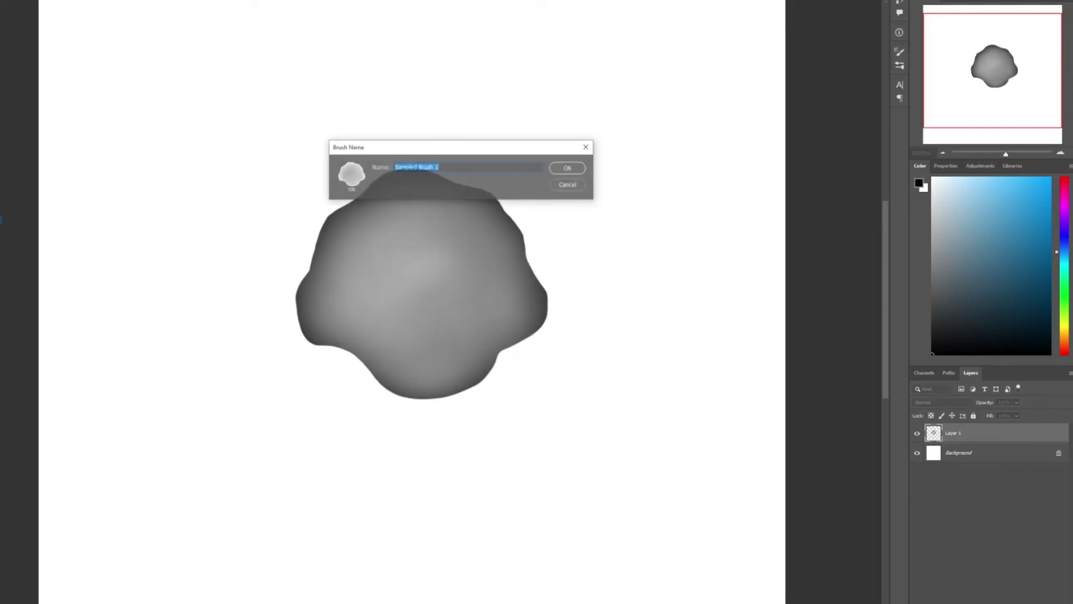
{"action": "key", "text": "BackSpace"}
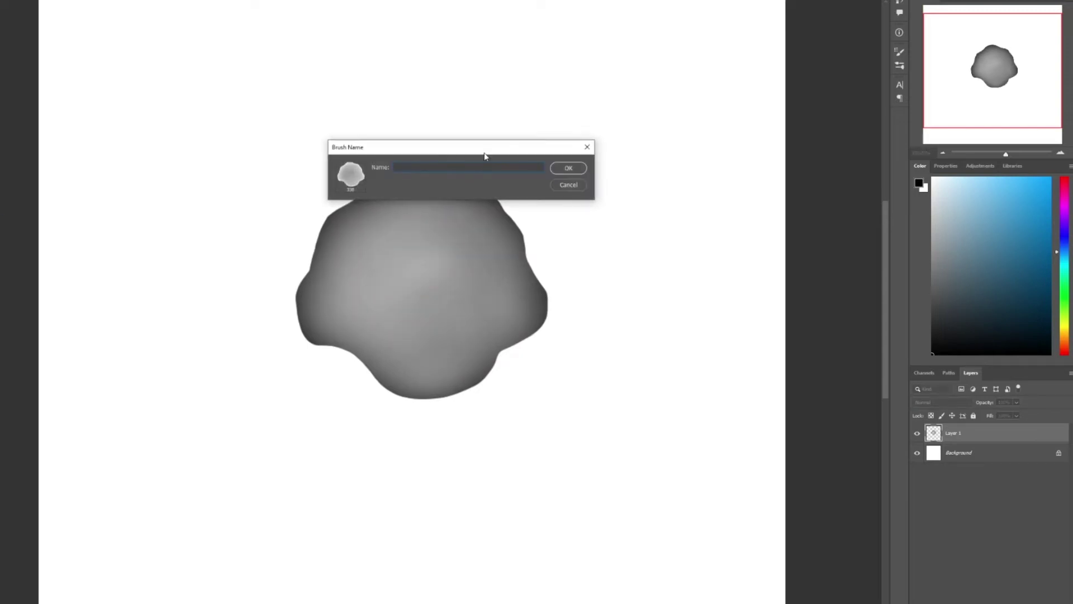
{"action": "type", "text": "watercolor brush"}
{"action": "left_click", "coordinate": [569, 168]}
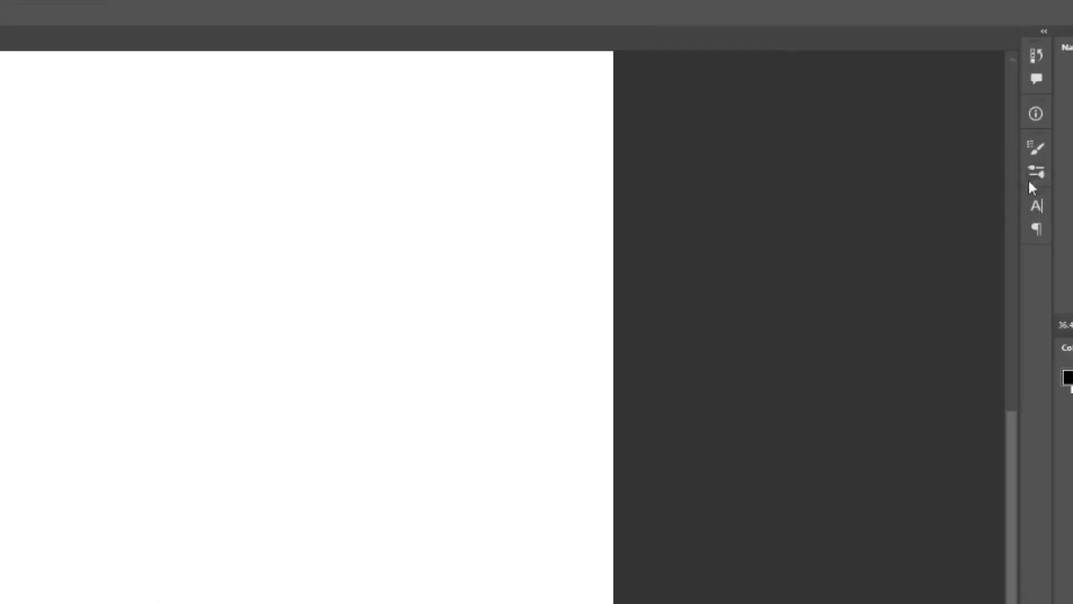
Step: Select the new watercolor brush preset and set its tip spacing to 1%
{"action": "left_click", "coordinate": [1038, 174]}
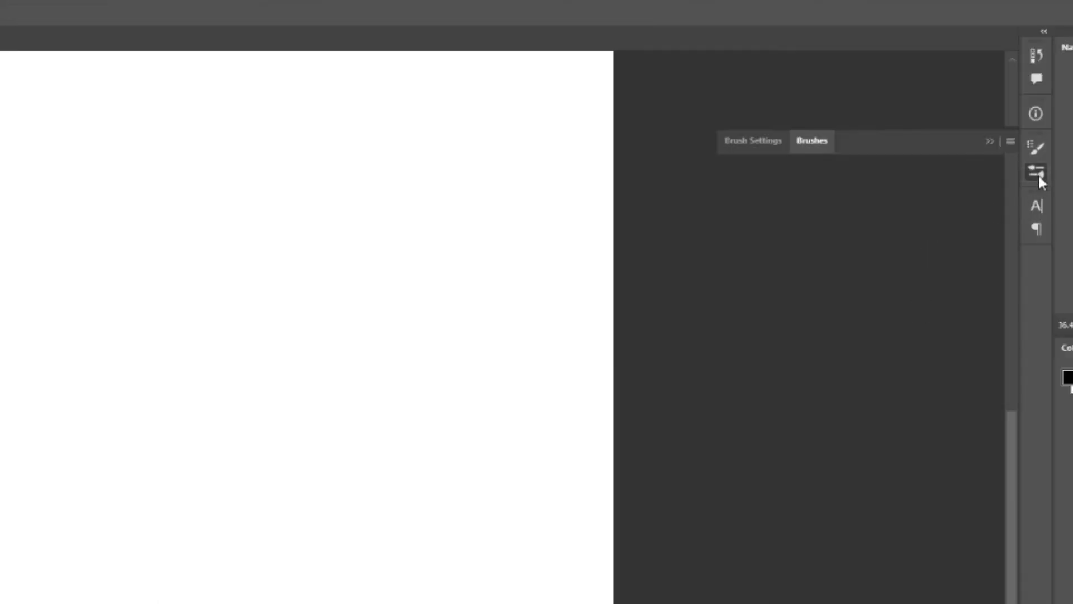
{"action": "left_click", "coordinate": [779, 534]}
{"action": "left_click", "coordinate": [753, 35]}
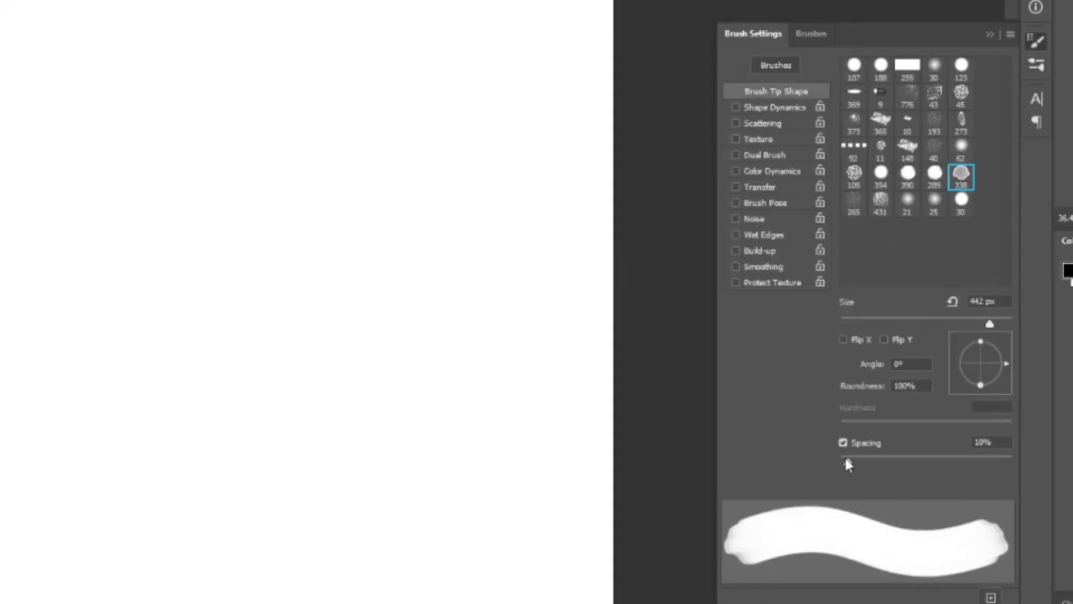
{"action": "left_click_drag", "start_coordinate": [848, 463], "coordinate": [803, 466]}
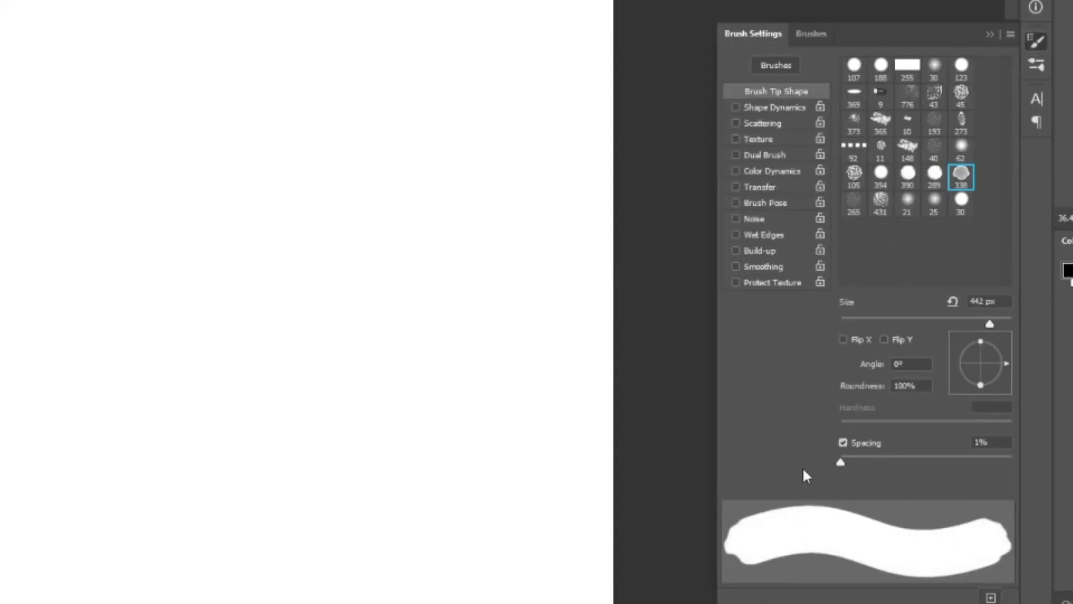
Step: Enable Shape Dynamics for the brush and control its size jitter with Pen Pressure
{"action": "left_click", "coordinate": [771, 109]}
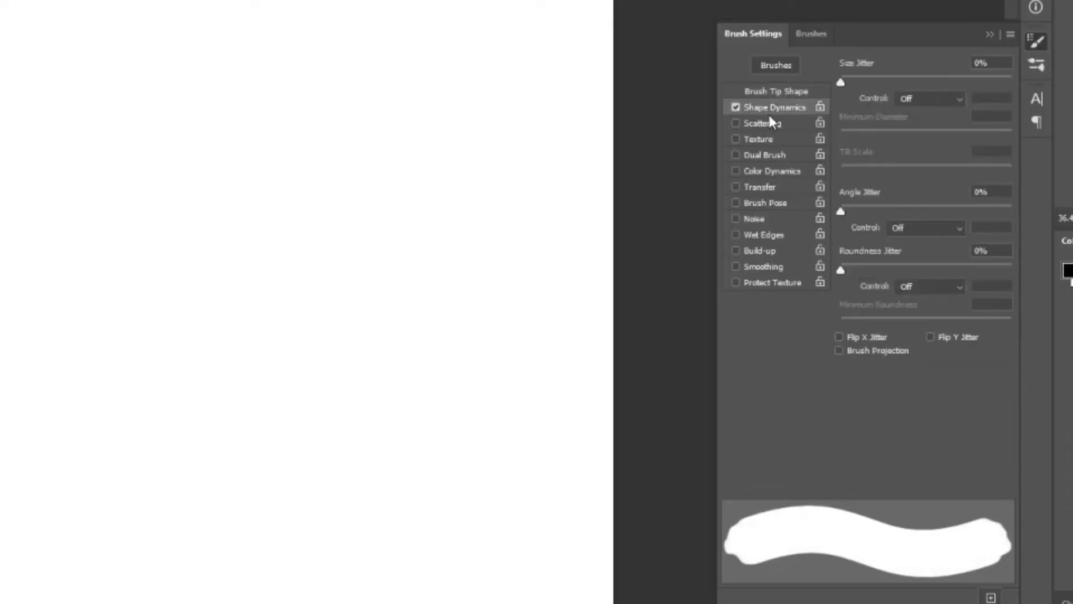
{"action": "left_click", "coordinate": [941, 101]}
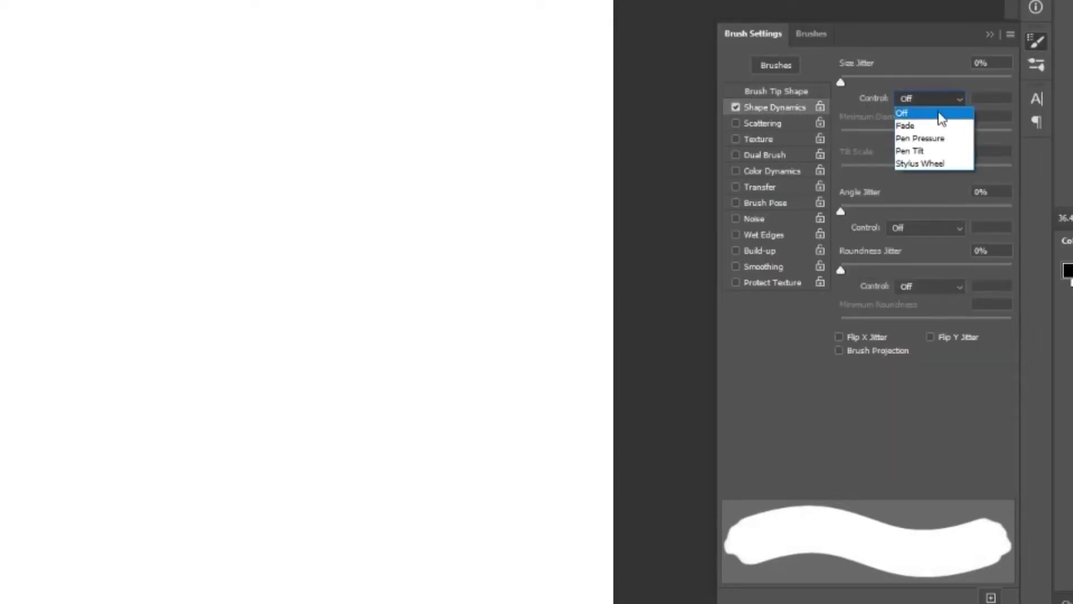
{"action": "left_click", "coordinate": [936, 139]}
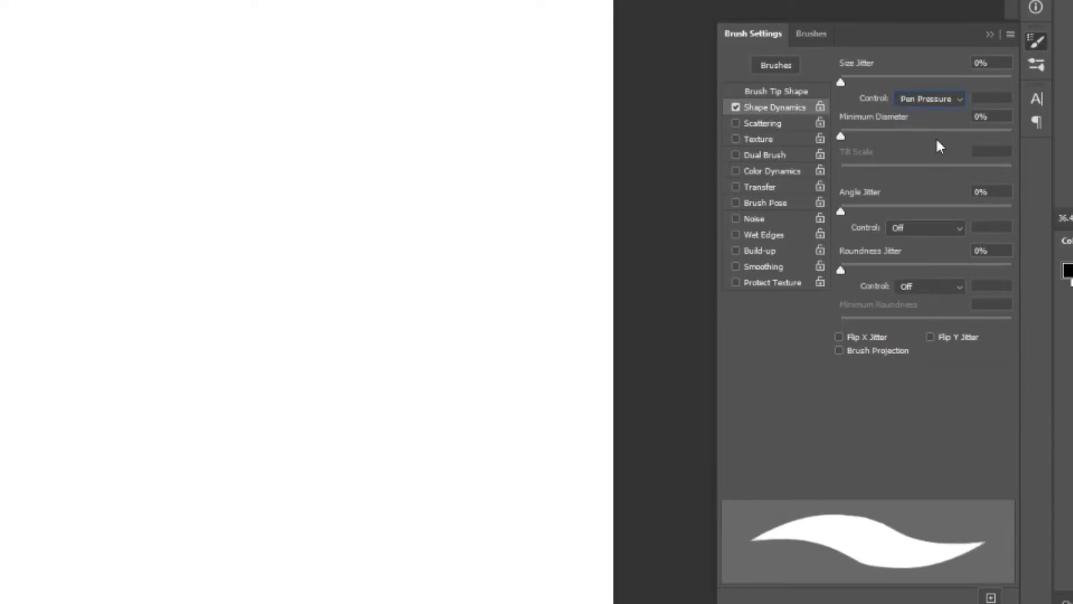
Step: Enable Scattering controlled by Pen Pressure and set the scatter to 83%, with a test stroke on the canvas
{"action": "left_click", "coordinate": [749, 122]}
{"action": "left_click", "coordinate": [924, 99]}
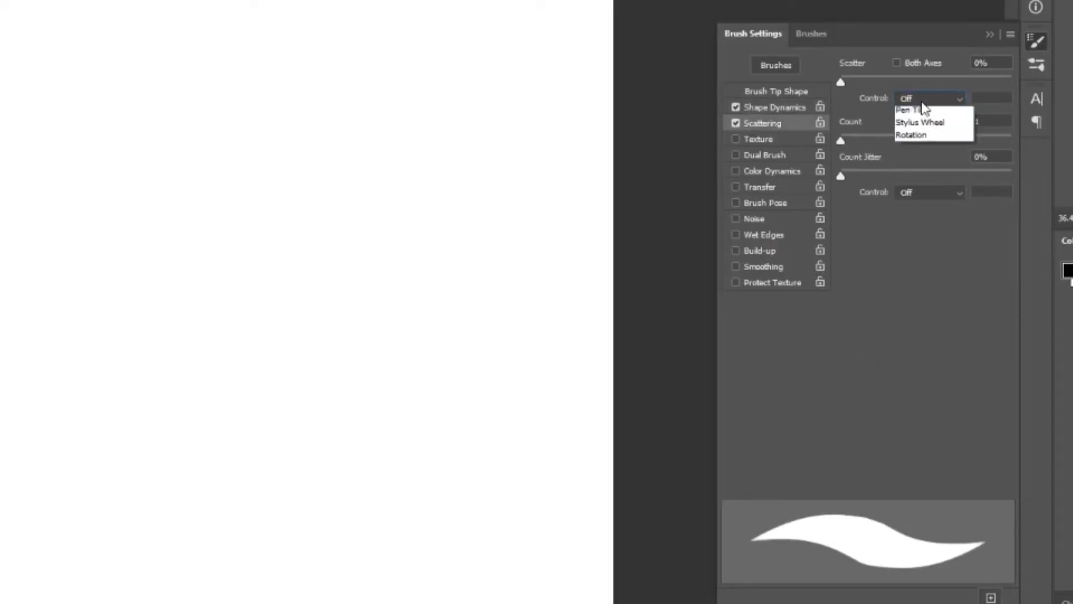
{"action": "left_click", "coordinate": [928, 136]}
{"action": "left_click_drag", "start_coordinate": [840, 82], "coordinate": [850, 83]}
{"action": "mouse_move", "coordinate": [268, 366]}
{"action": "left_mouse_down"}
{"action": "mouse_move", "coordinate": [235, 376]}
{"action": "mouse_move", "coordinate": [129, 455]}
{"action": "left_mouse_up"}
Step: Enable Transfer and Build-up for the brush, and paint a short test stroke that is undone
{"action": "left_click", "coordinate": [737, 186]}
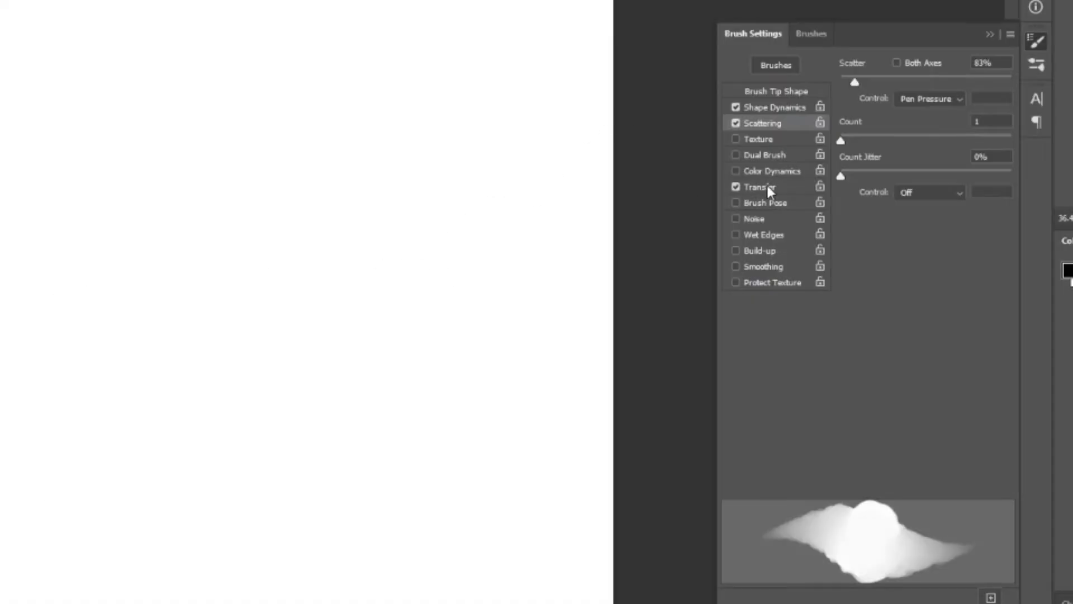
{"action": "left_click", "coordinate": [767, 189]}
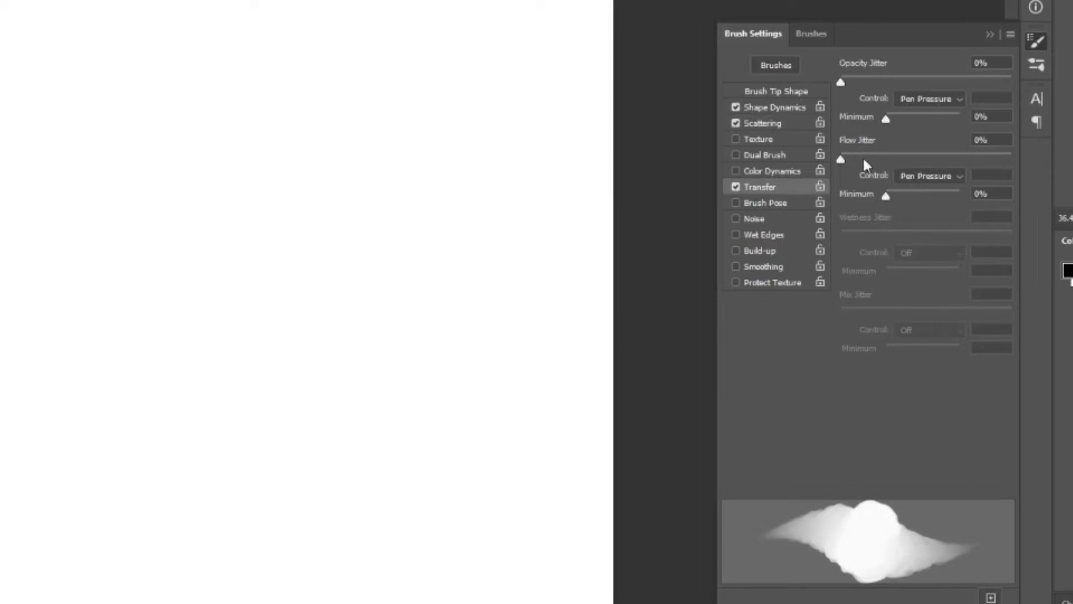
{"action": "left_click", "coordinate": [736, 251]}
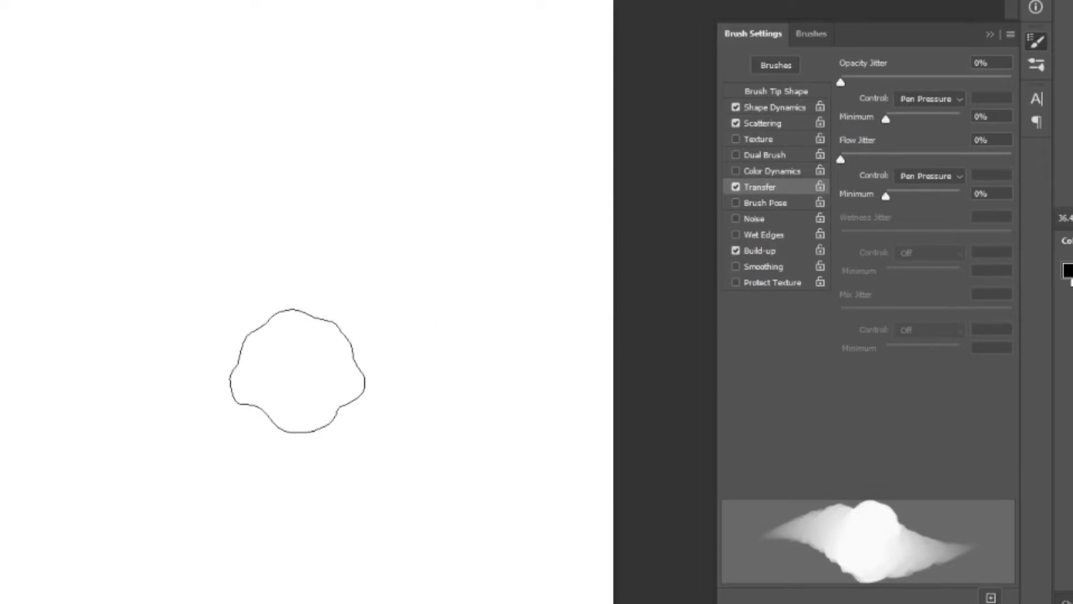
{"action": "left_click_drag", "start_coordinate": [249, 373], "coordinate": [261, 373]}
{"action": "key", "text": "ctrl+z"}
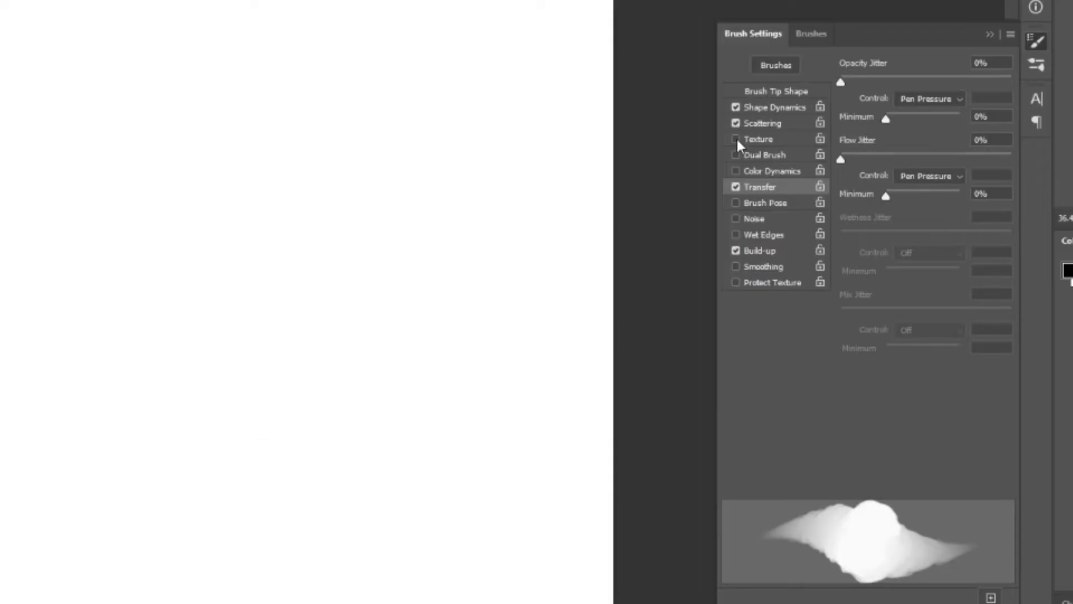
Step: Enable Texture for the brush and choose the second pattern of the Artist Surfaces group in Legacy Patterns
{"action": "left_click", "coordinate": [736, 137]}
{"action": "left_click", "coordinate": [756, 138]}
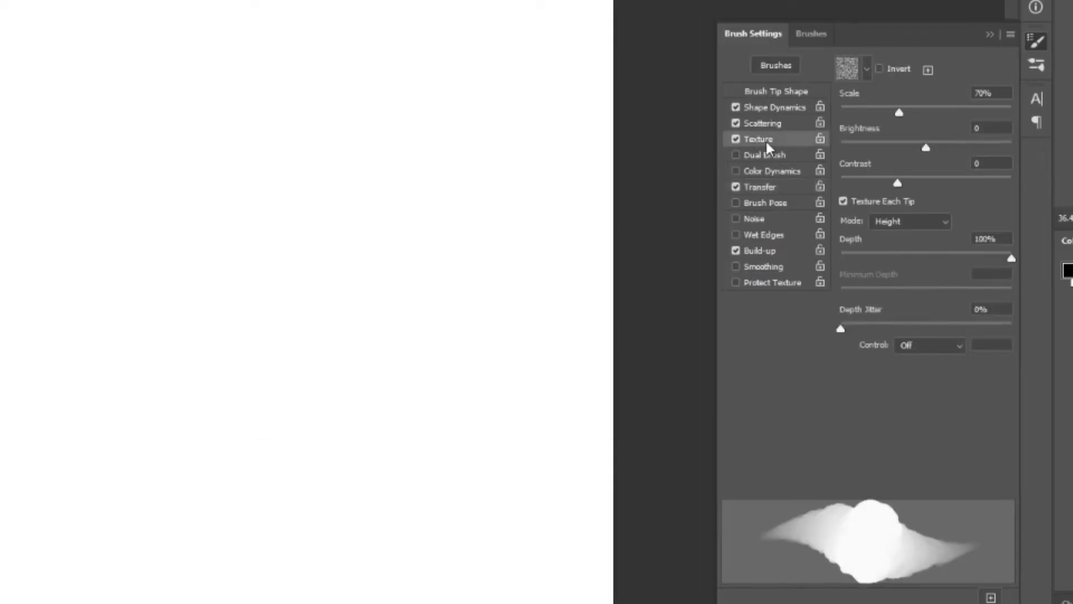
{"action": "left_click", "coordinate": [867, 70]}
{"action": "scroll", "coordinate": [872, 291], "scroll_direction": "down", "scroll_amount": 1}
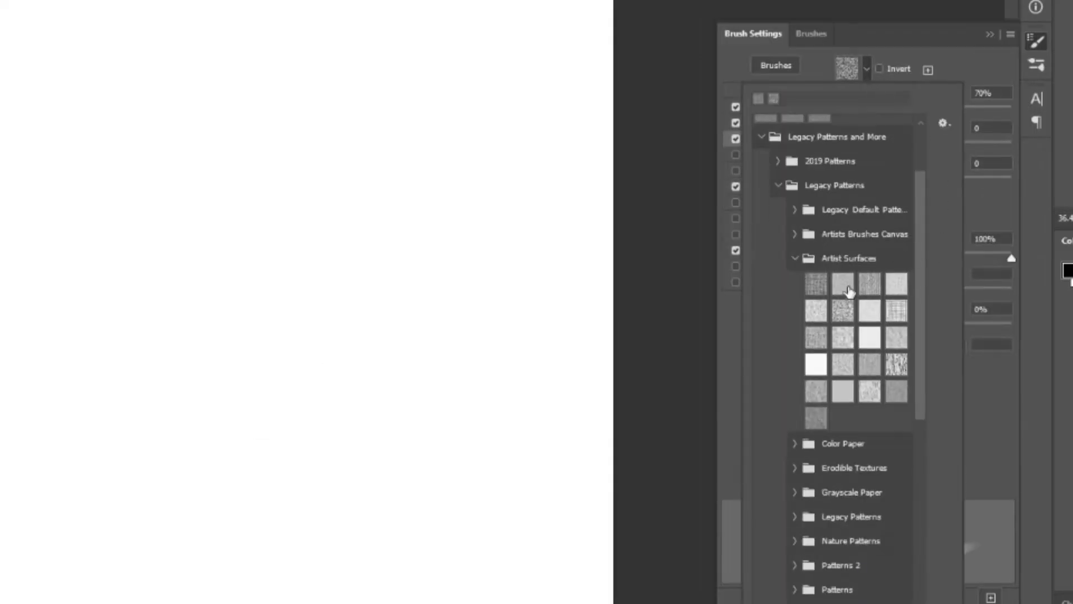
{"action": "double_click", "coordinate": [843, 283]}
Step: Set the texture mode to Subtract without Texture Each Tip, lower the depth to 35%, and increase the scale
{"action": "left_click", "coordinate": [939, 222]}
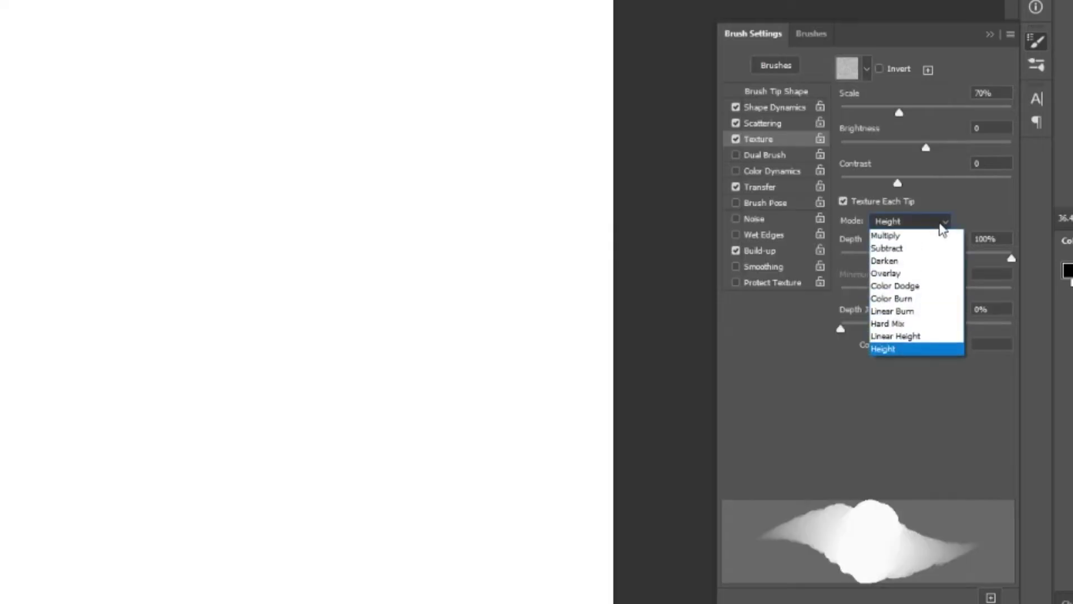
{"action": "left_click", "coordinate": [894, 246]}
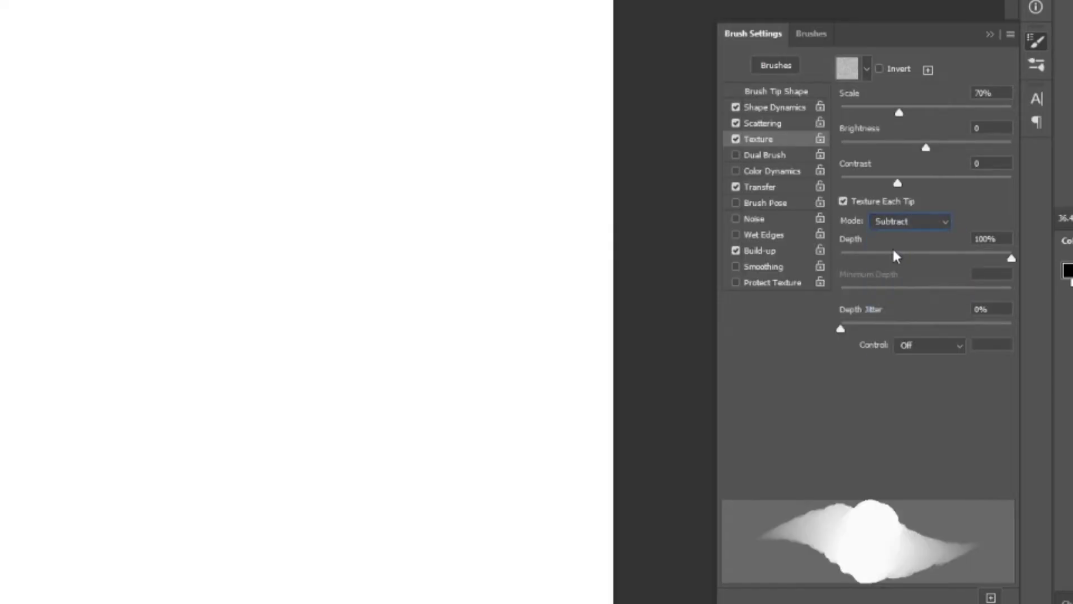
{"action": "left_click", "coordinate": [842, 200]}
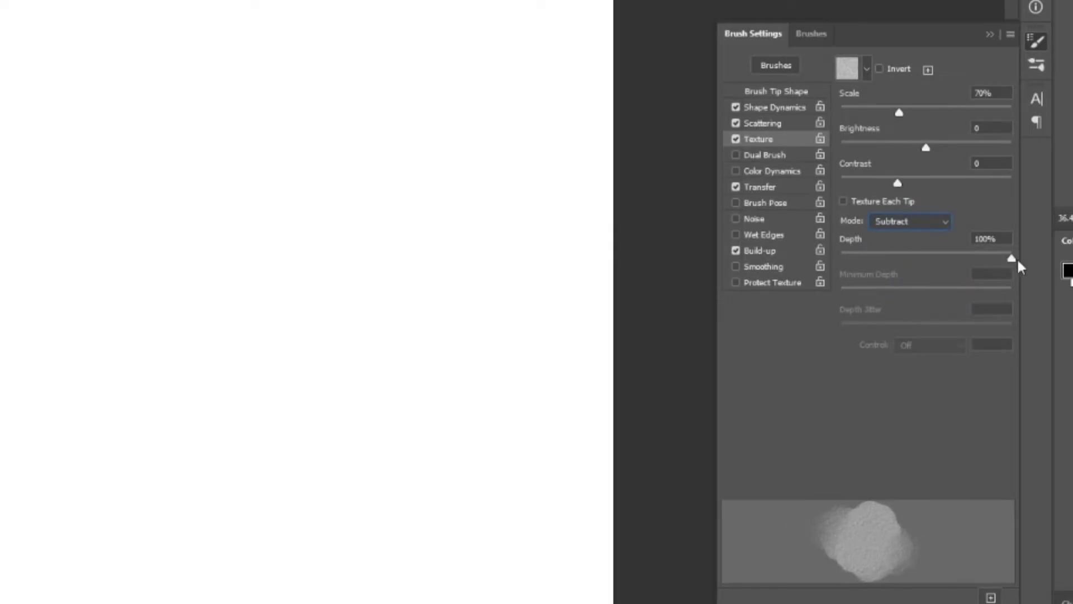
{"action": "left_click_drag", "start_coordinate": [1012, 260], "coordinate": [900, 258]}
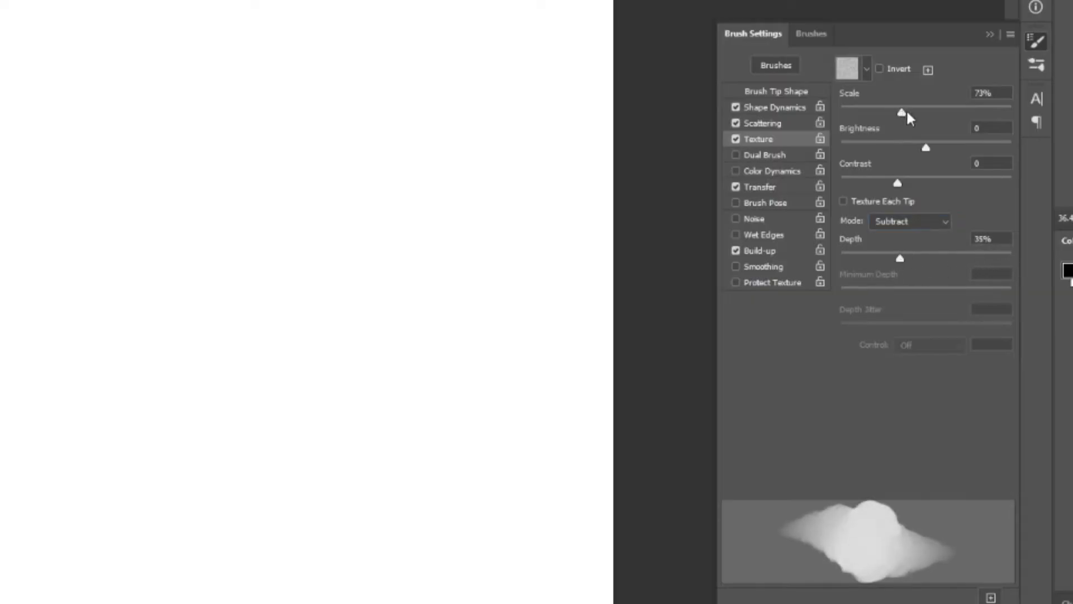
{"action": "left_click_drag", "start_coordinate": [908, 114], "coordinate": [928, 112]}
Step: Enable Dual Brush with the soft round 30 px tip in Linear Height mode and greatly enlarge that tip
{"action": "left_click", "coordinate": [765, 155]}
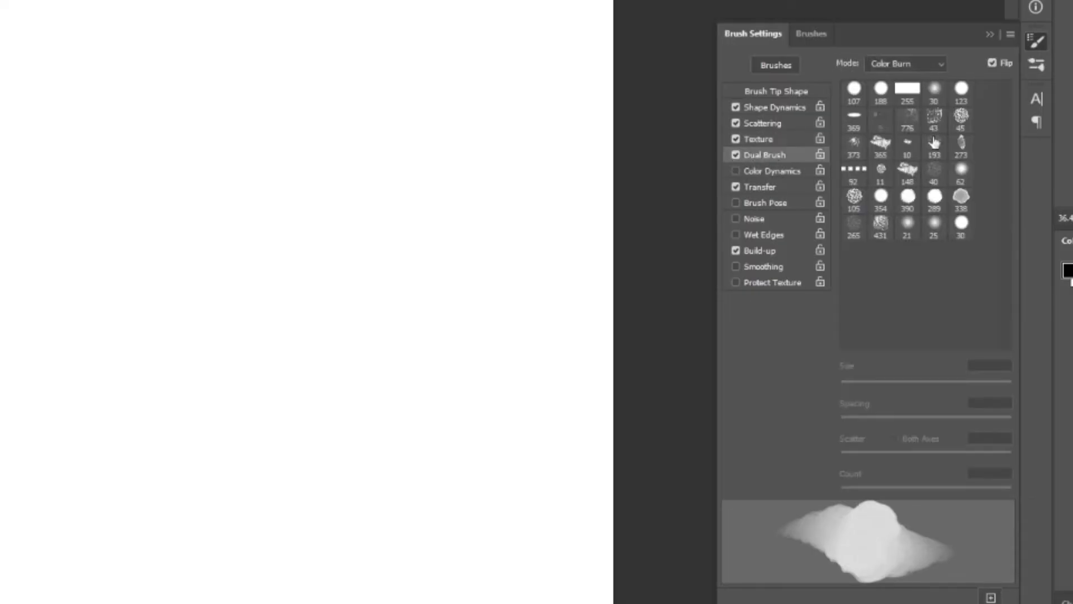
{"action": "left_click", "coordinate": [935, 96]}
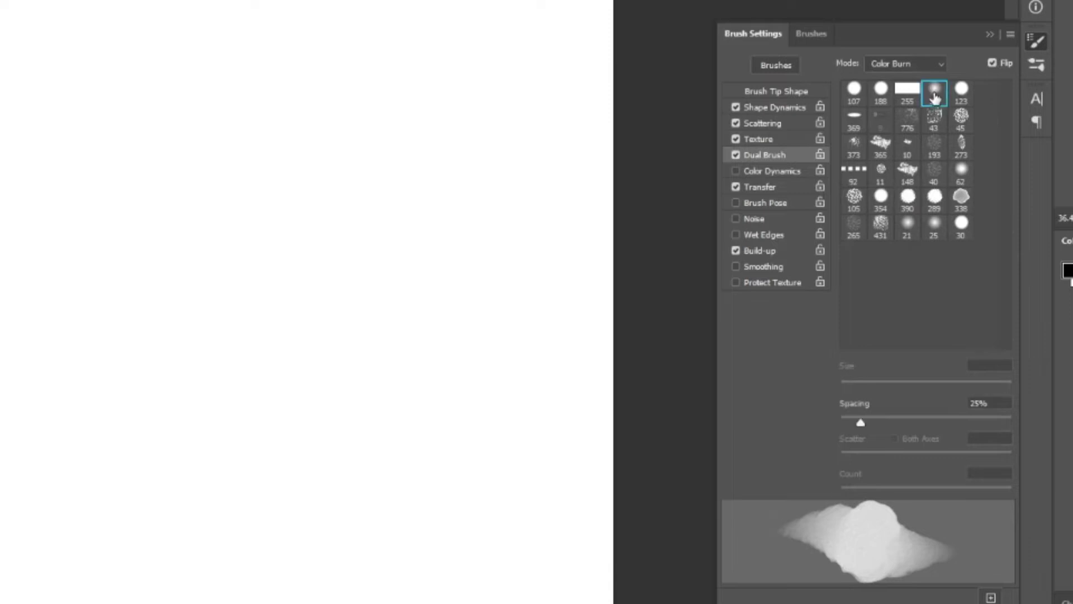
{"action": "left_click", "coordinate": [934, 65]}
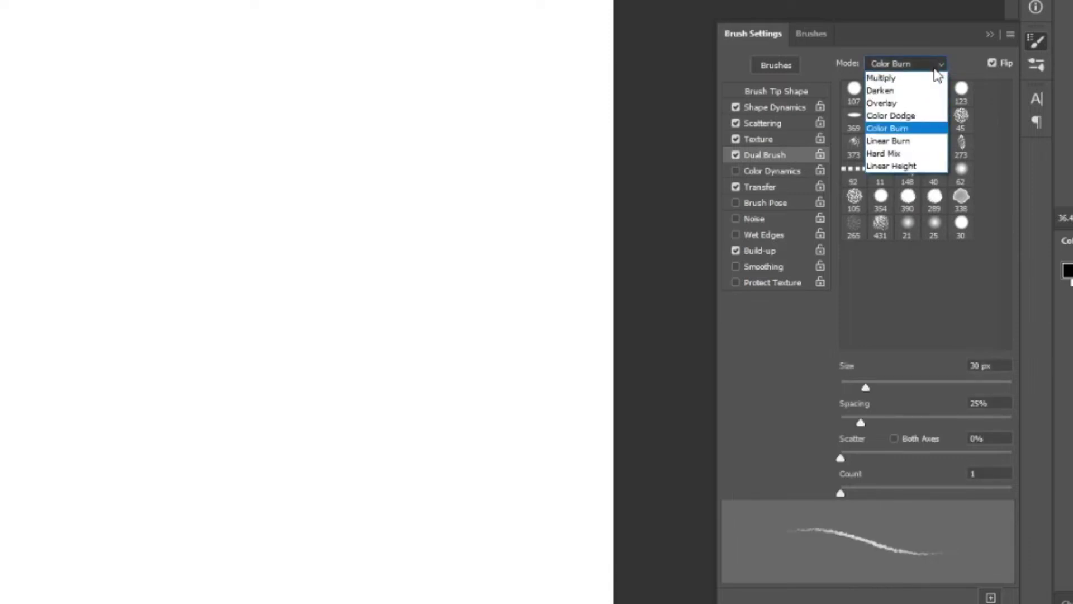
{"action": "left_click", "coordinate": [906, 166]}
{"action": "left_click_drag", "start_coordinate": [868, 388], "coordinate": [995, 384]}
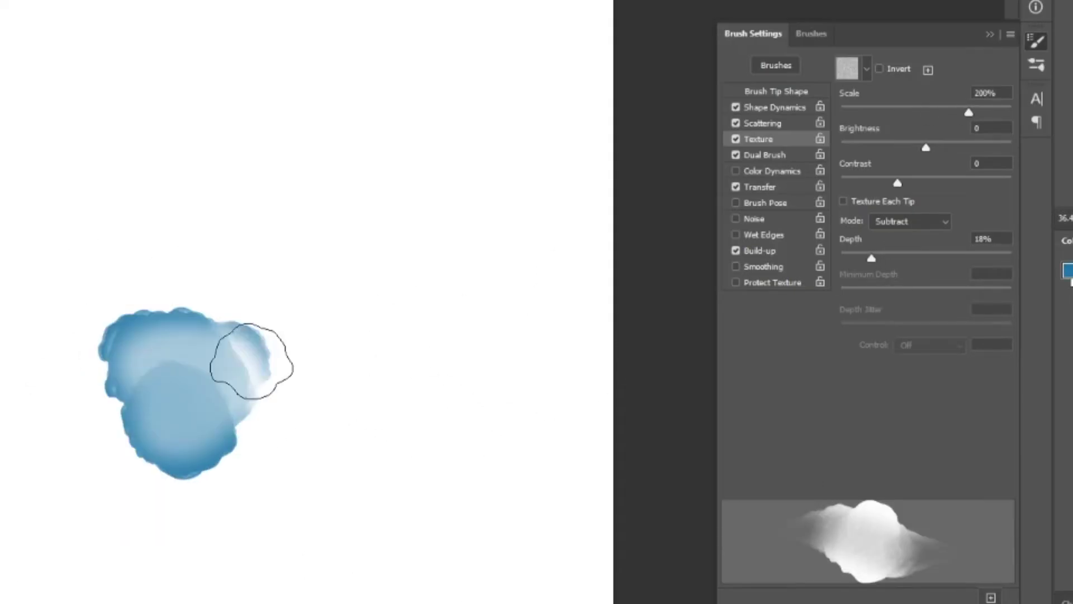
Step: Set the texture depth to 19% and try the brush with blue strokes near the canvas centre
{"action": "mouse_move", "coordinate": [252, 359]}
{"action": "left_mouse_down"}
{"action": "mouse_move", "coordinate": [233, 551]}
{"action": "mouse_move", "coordinate": [425, 486]}
{"action": "left_mouse_up"}
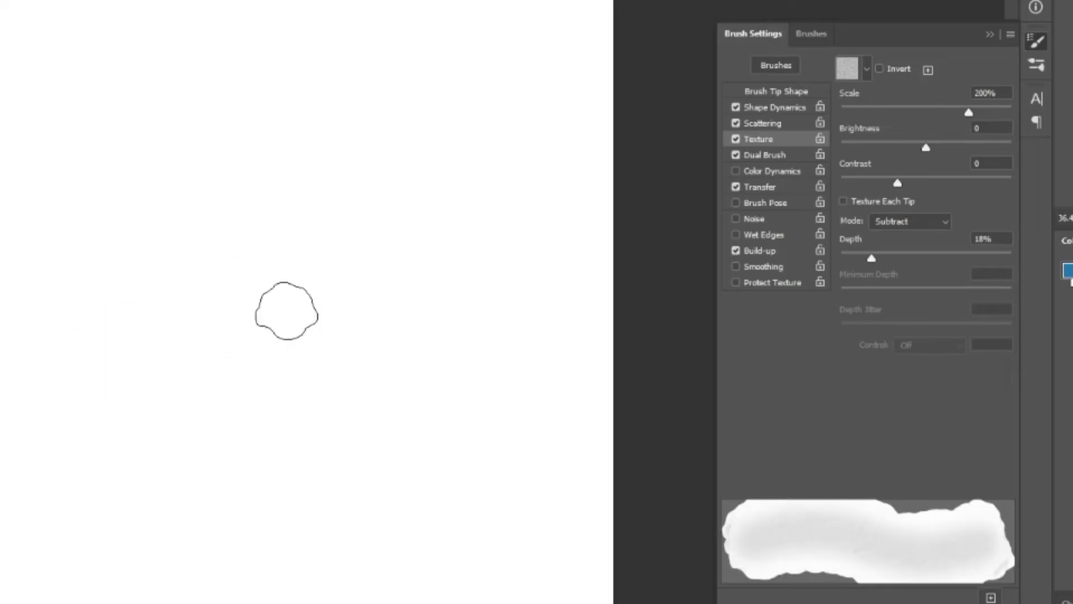
{"action": "mouse_move", "coordinate": [871, 258]}
{"action": "left_mouse_down"}
{"action": "mouse_move", "coordinate": [906, 258]}
{"action": "mouse_move", "coordinate": [865, 258]}
{"action": "left_mouse_up"}
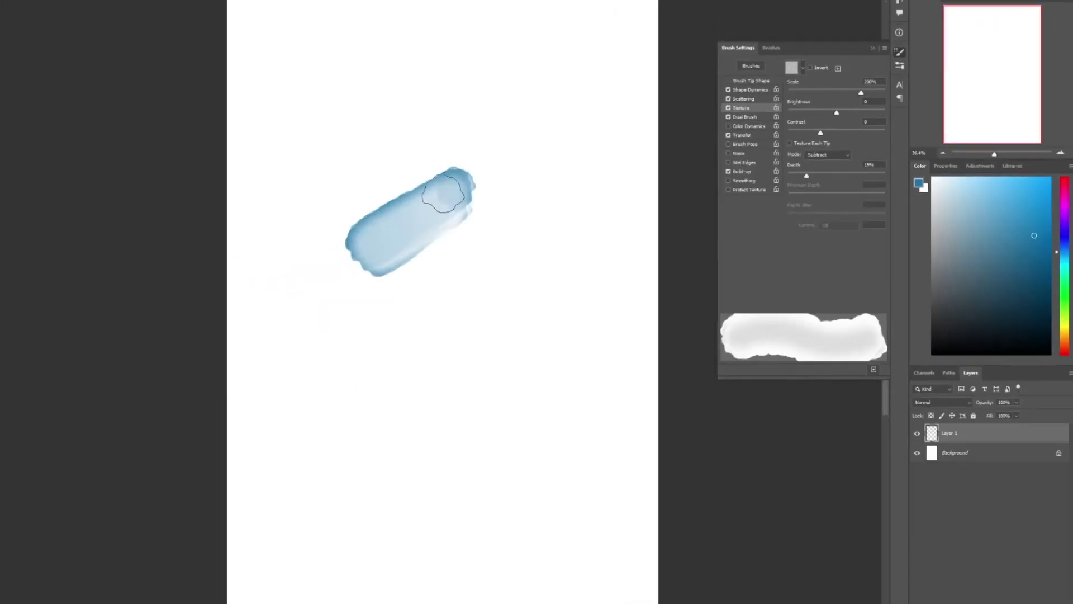
{"action": "mouse_move", "coordinate": [241, 273]}
{"action": "left_mouse_down"}
{"action": "mouse_move", "coordinate": [94, 420]}
{"action": "mouse_move", "coordinate": [279, 377]}
{"action": "left_mouse_up"}
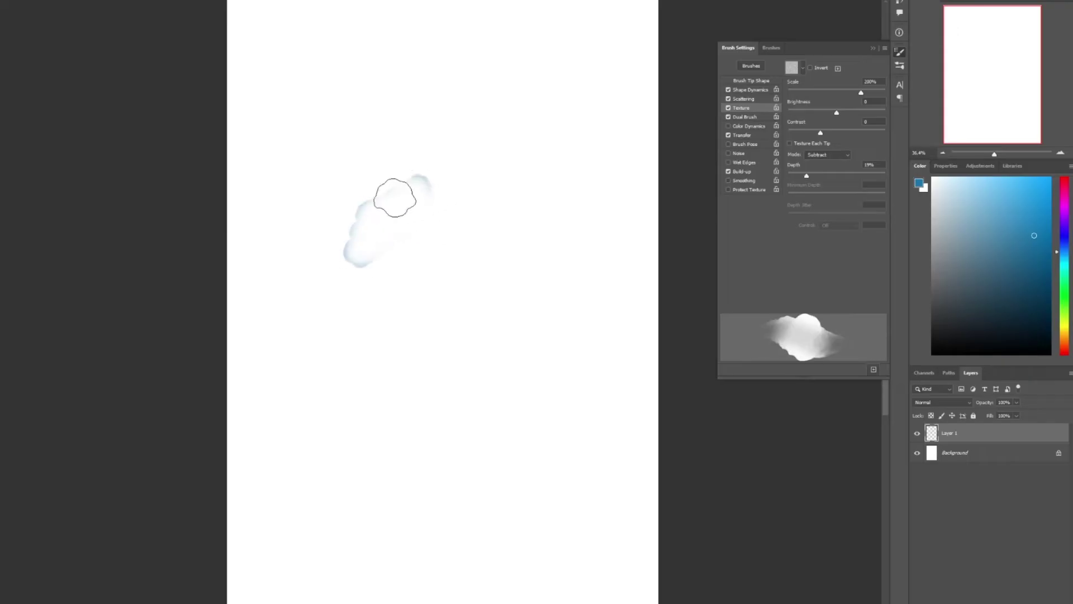
{"action": "mouse_move", "coordinate": [395, 198]}
{"action": "left_mouse_down"}
{"action": "mouse_move", "coordinate": [369, 250]}
{"action": "mouse_move", "coordinate": [465, 253]}
{"action": "mouse_move", "coordinate": [389, 229]}
{"action": "mouse_move", "coordinate": [420, 216]}
{"action": "mouse_move", "coordinate": [402, 247]}
{"action": "mouse_move", "coordinate": [399, 294]}
{"action": "mouse_move", "coordinate": [467, 251]}
{"action": "mouse_move", "coordinate": [469, 295]}
{"action": "mouse_move", "coordinate": [492, 245]}
{"action": "mouse_move", "coordinate": [459, 292]}
{"action": "mouse_move", "coordinate": [377, 286]}
{"action": "mouse_move", "coordinate": [394, 322]}
{"action": "mouse_move", "coordinate": [501, 295]}
{"action": "mouse_move", "coordinate": [461, 300]}
{"action": "mouse_move", "coordinate": [449, 325]}
{"action": "mouse_move", "coordinate": [489, 273]}
{"action": "mouse_move", "coordinate": [455, 255]}
{"action": "mouse_move", "coordinate": [529, 246]}
{"action": "mouse_move", "coordinate": [525, 254]}
{"action": "mouse_move", "coordinate": [474, 196]}
{"action": "mouse_move", "coordinate": [406, 236]}
{"action": "mouse_move", "coordinate": [441, 165]}
{"action": "mouse_move", "coordinate": [409, 179]}
{"action": "mouse_move", "coordinate": [414, 244]}
{"action": "mouse_move", "coordinate": [401, 248]}
{"action": "mouse_move", "coordinate": [469, 212]}
{"action": "mouse_move", "coordinate": [391, 264]}
{"action": "mouse_move", "coordinate": [459, 220]}
{"action": "mouse_move", "coordinate": [505, 229]}
{"action": "mouse_move", "coordinate": [454, 277]}
{"action": "left_mouse_up"}
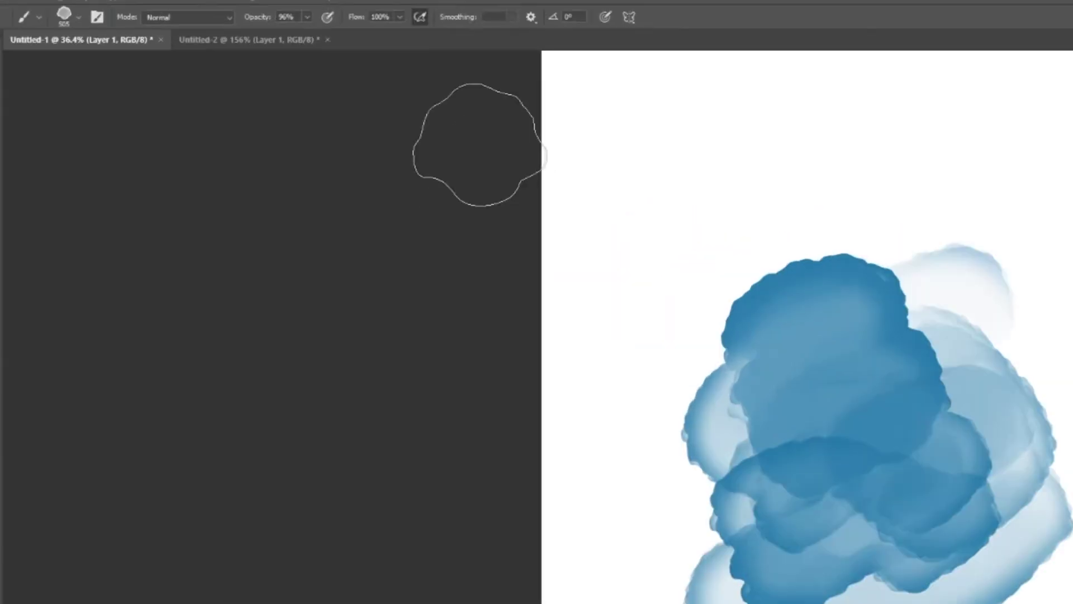
Step: Set the brush's blending mode to Multiply and paint overlapping strokes in blue and red over the blue shape
{"action": "left_click", "coordinate": [238, 18]}
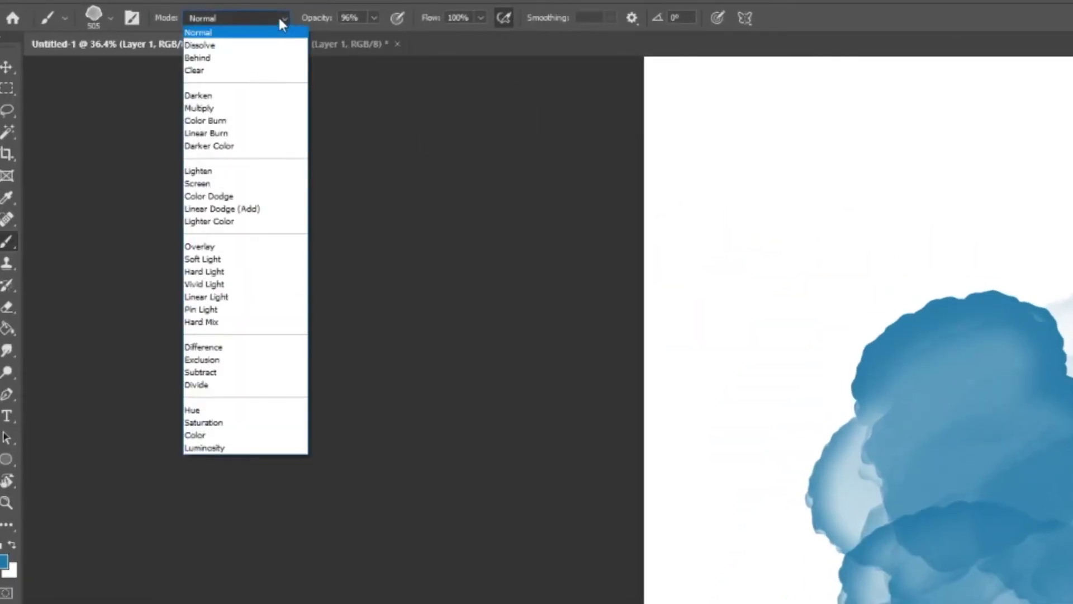
{"action": "left_click", "coordinate": [250, 108]}
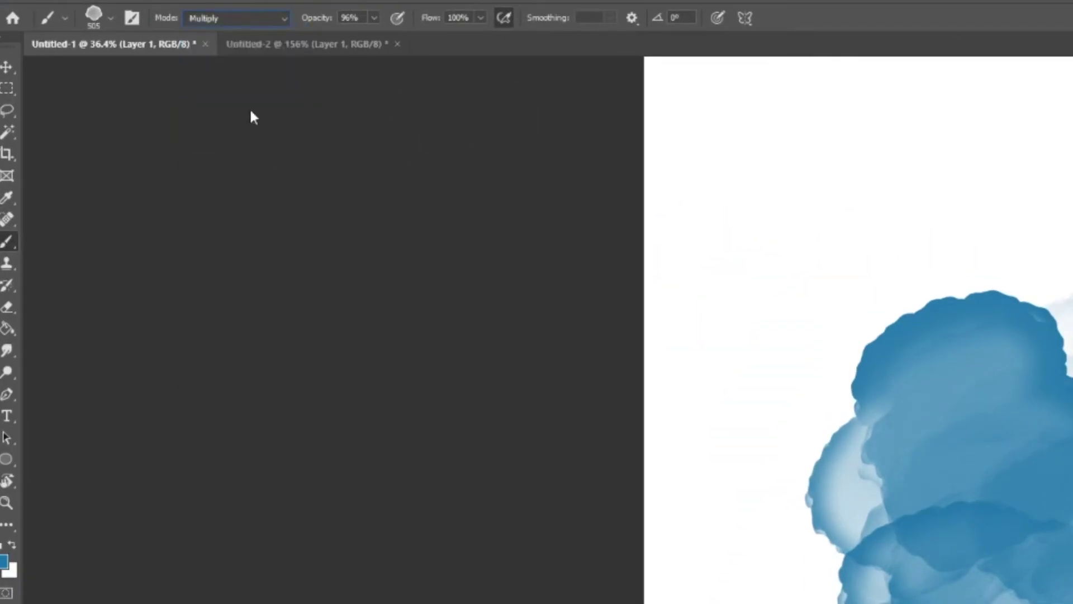
{"action": "left_click_drag", "start_coordinate": [503, 204], "coordinate": [581, 310]}
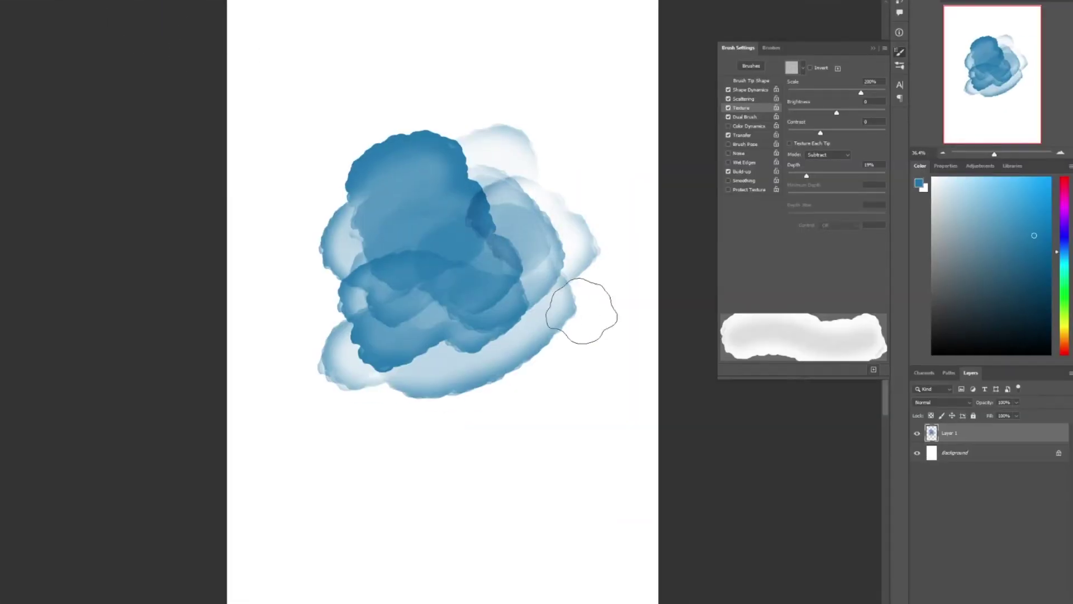
{"action": "left_click", "coordinate": [1057, 323]}
{"action": "mouse_move", "coordinate": [487, 363]}
{"action": "left_mouse_down"}
{"action": "mouse_move", "coordinate": [557, 261]}
{"action": "mouse_move", "coordinate": [564, 272]}
{"action": "mouse_move", "coordinate": [540, 215]}
{"action": "mouse_move", "coordinate": [427, 177]}
{"action": "mouse_move", "coordinate": [550, 166]}
{"action": "mouse_move", "coordinate": [414, 146]}
{"action": "mouse_move", "coordinate": [331, 175]}
{"action": "mouse_move", "coordinate": [353, 241]}
{"action": "mouse_move", "coordinate": [383, 217]}
{"action": "mouse_move", "coordinate": [525, 319]}
{"action": "left_mouse_up"}
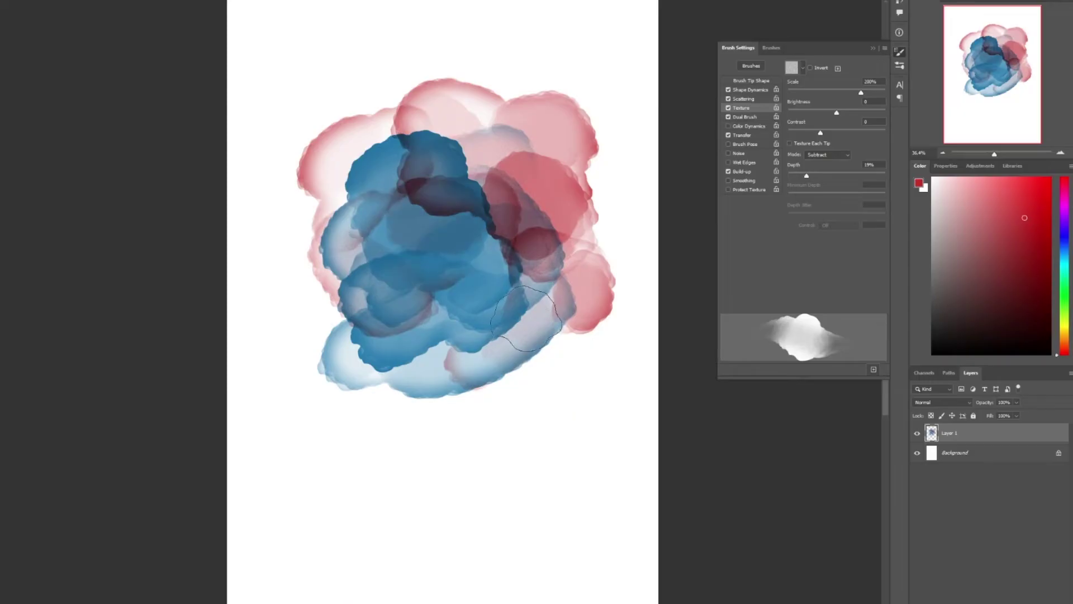
Step: Change the Dual Brush mode to Multiply
{"action": "left_click", "coordinate": [751, 117]}
{"action": "left_click", "coordinate": [843, 66]}
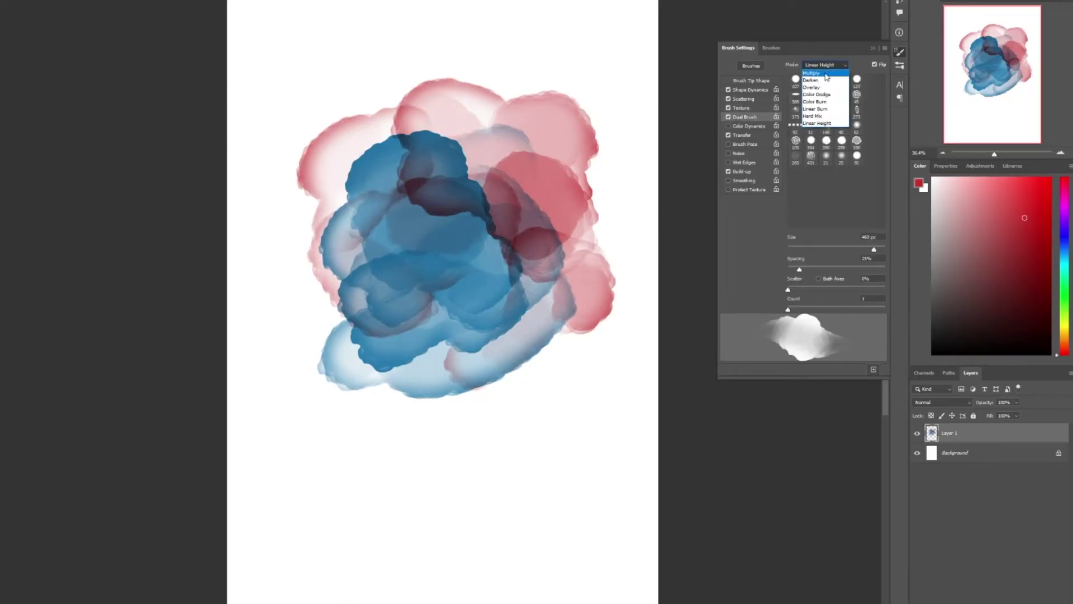
{"action": "left_click", "coordinate": [827, 73]}
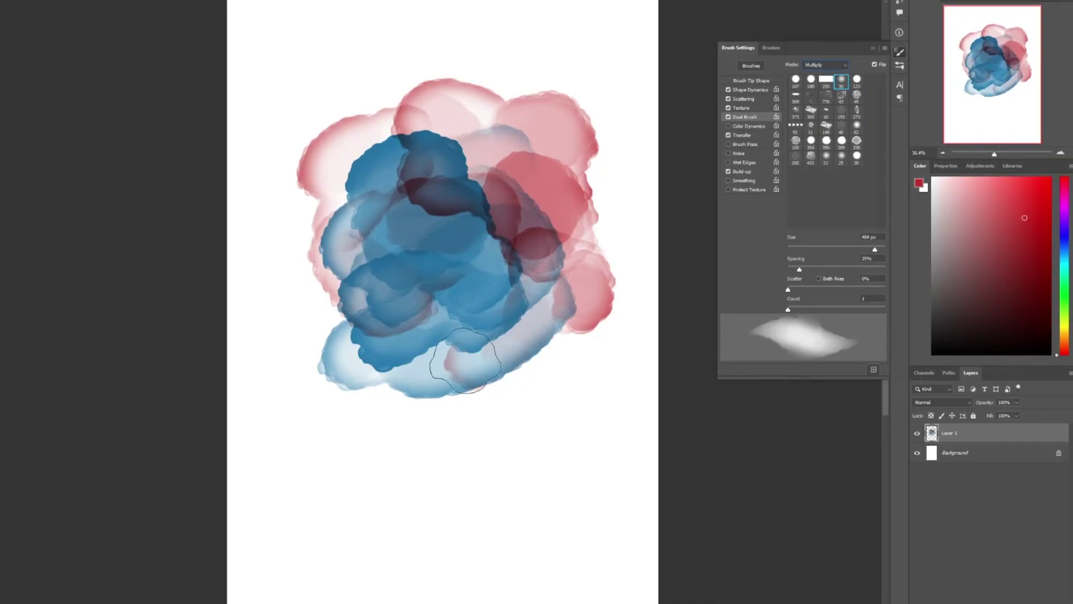
Step: Paint overlapping red test strokes, enlarging the brush between them, and undo all the strokes
{"action": "mouse_move", "coordinate": [437, 251]}
{"action": "left_mouse_down"}
{"action": "mouse_move", "coordinate": [426, 253]}
{"action": "mouse_move", "coordinate": [486, 285]}
{"action": "mouse_move", "coordinate": [477, 227]}
{"action": "mouse_move", "coordinate": [431, 215]}
{"action": "mouse_move", "coordinate": [472, 235]}
{"action": "mouse_move", "coordinate": [383, 285]}
{"action": "mouse_move", "coordinate": [491, 239]}
{"action": "mouse_move", "coordinate": [364, 371]}
{"action": "left_mouse_up"}
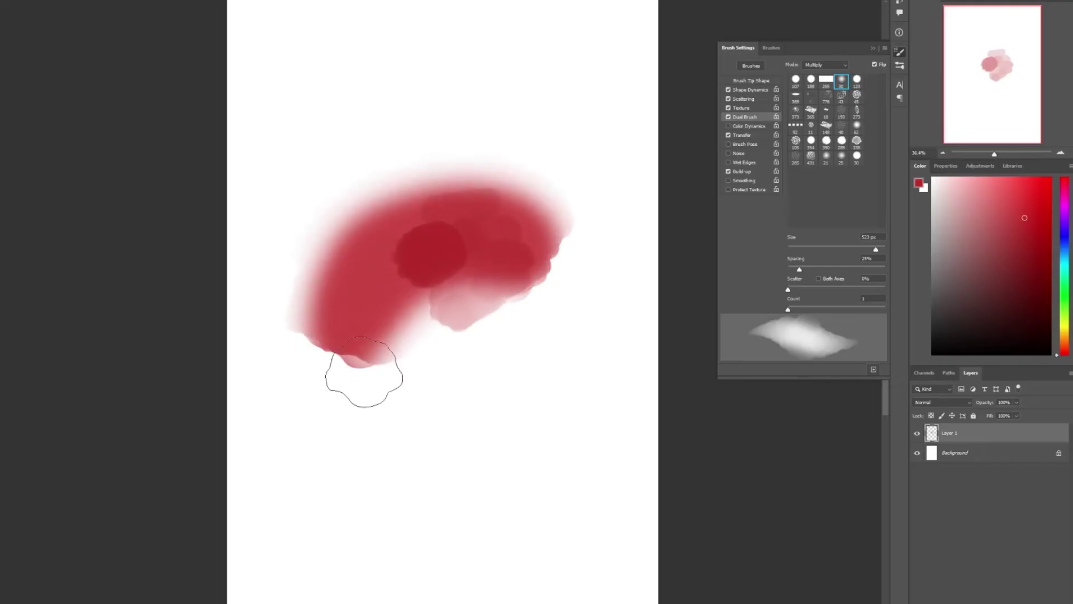
{"action": "key", "text": "]"}
{"action": "mouse_move", "coordinate": [477, 290]}
{"action": "left_mouse_down"}
{"action": "mouse_move", "coordinate": [455, 349]}
{"action": "mouse_move", "coordinate": [391, 391]}
{"action": "left_mouse_up"}
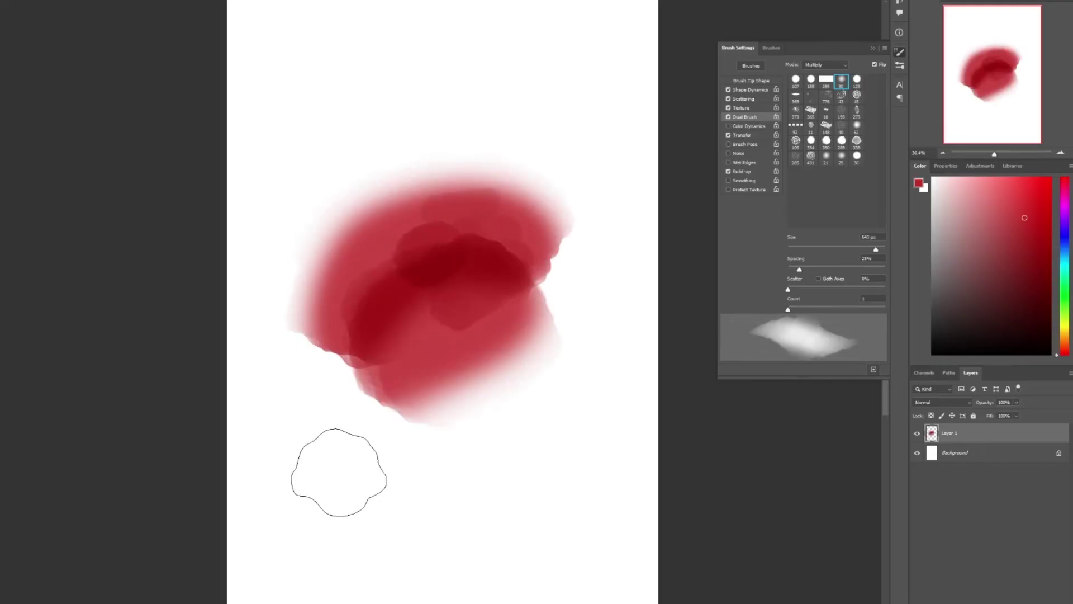
{"action": "key", "text": "ctrl+z"}
{"action": "mouse_move", "coordinate": [471, 284]}
{"action": "left_mouse_down"}
{"action": "mouse_move", "coordinate": [389, 296]}
{"action": "mouse_move", "coordinate": [402, 362]}
{"action": "mouse_move", "coordinate": [496, 263]}
{"action": "mouse_move", "coordinate": [442, 253]}
{"action": "mouse_move", "coordinate": [426, 385]}
{"action": "left_mouse_up"}
{"action": "key", "text": "ctrl+z"}
{"action": "key", "text": "ctrl+z"}
{"action": "key", "text": "ctrl+z"}
{"action": "key", "text": "ctrl+z"}
{"action": "key", "text": "ctrl+z"}
{"action": "key", "text": "ctrl+z"}
Step: Increase the brush's texture depth to 39%
{"action": "left_click", "coordinate": [747, 109]}
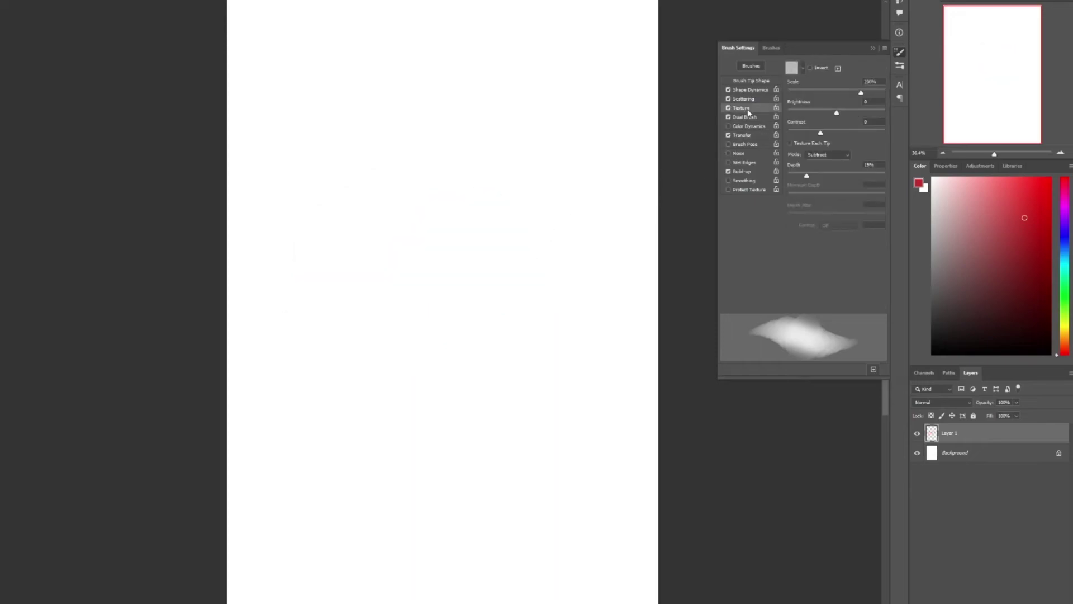
{"action": "left_click_drag", "start_coordinate": [808, 175], "coordinate": [826, 176]}
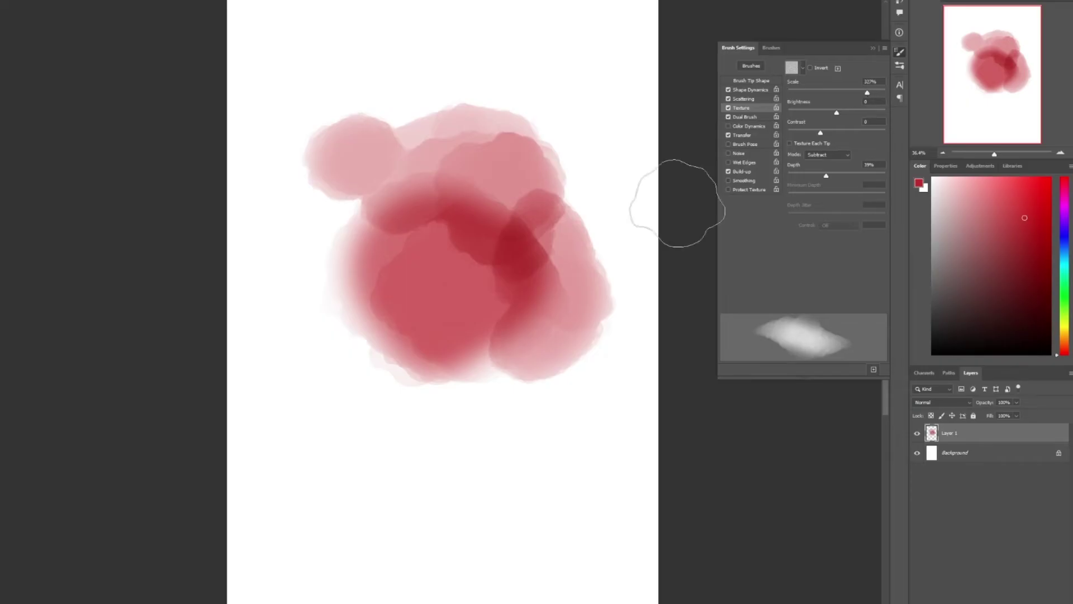
Step: Paint overlapping textured test strokes around the lower part of the red shape, undoing unwanted ones, and switch the painting color to blue
{"action": "mouse_move", "coordinate": [447, 380]}
{"action": "left_mouse_down"}
{"action": "mouse_move", "coordinate": [395, 411]}
{"action": "mouse_move", "coordinate": [484, 438]}
{"action": "mouse_move", "coordinate": [605, 342]}
{"action": "left_mouse_up"}
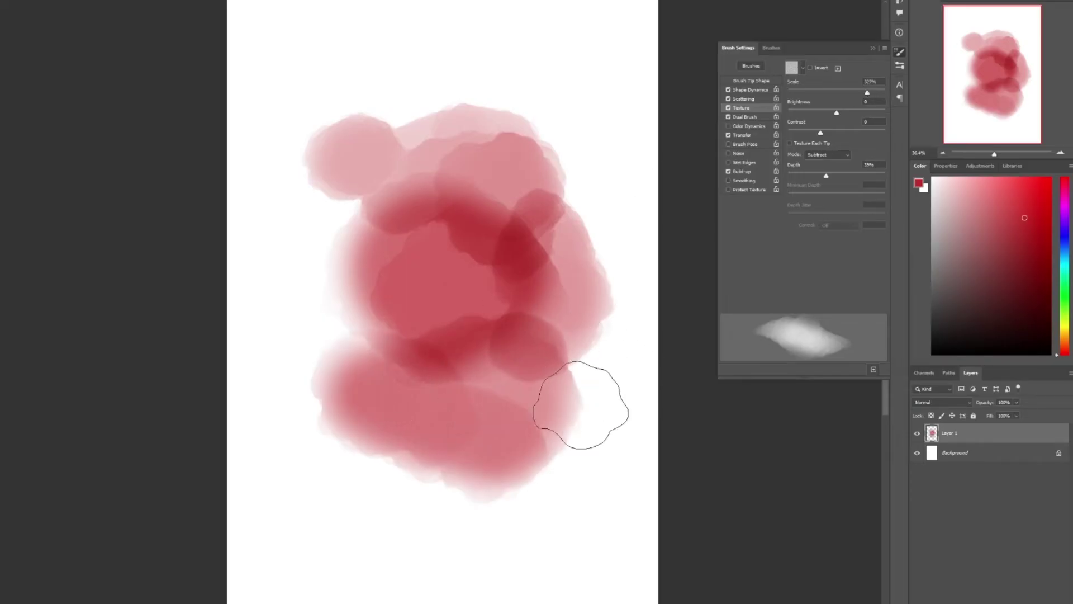
{"action": "key", "text": "ctrl+z"}
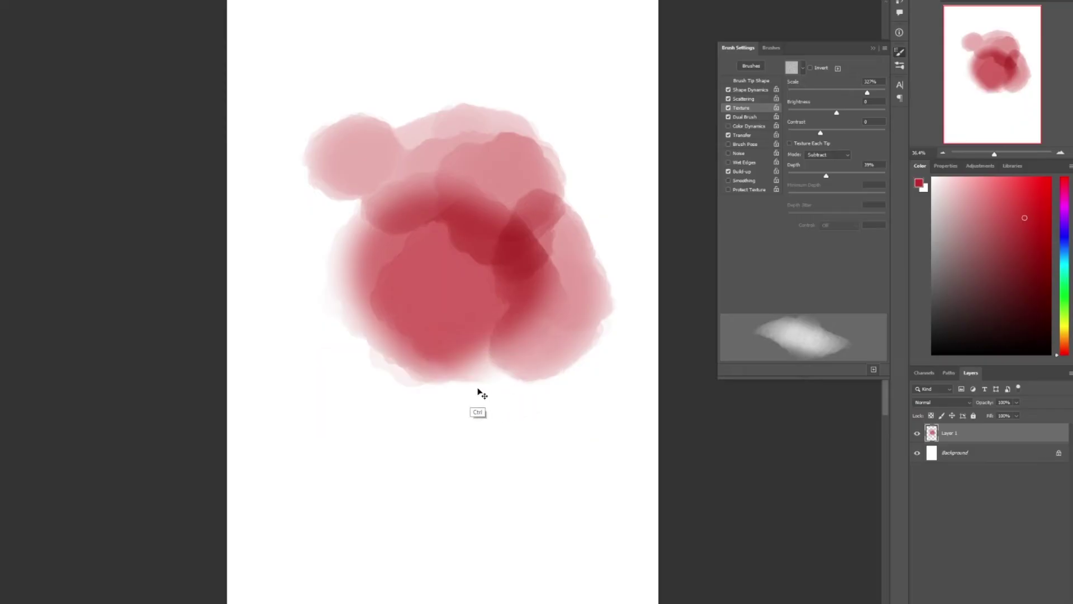
{"action": "mouse_move", "coordinate": [477, 391]}
{"action": "left_mouse_down"}
{"action": "mouse_move", "coordinate": [484, 368]}
{"action": "mouse_move", "coordinate": [517, 388]}
{"action": "mouse_move", "coordinate": [419, 370]}
{"action": "mouse_move", "coordinate": [433, 321]}
{"action": "mouse_move", "coordinate": [349, 291]}
{"action": "mouse_move", "coordinate": [350, 396]}
{"action": "mouse_move", "coordinate": [327, 356]}
{"action": "mouse_move", "coordinate": [442, 425]}
{"action": "mouse_move", "coordinate": [524, 436]}
{"action": "mouse_move", "coordinate": [490, 312]}
{"action": "mouse_move", "coordinate": [492, 233]}
{"action": "mouse_move", "coordinate": [574, 355]}
{"action": "mouse_move", "coordinate": [367, 275]}
{"action": "mouse_move", "coordinate": [337, 200]}
{"action": "mouse_move", "coordinate": [313, 384]}
{"action": "mouse_move", "coordinate": [428, 394]}
{"action": "mouse_move", "coordinate": [432, 325]}
{"action": "mouse_move", "coordinate": [517, 403]}
{"action": "mouse_move", "coordinate": [396, 379]}
{"action": "mouse_move", "coordinate": [455, 478]}
{"action": "mouse_move", "coordinate": [570, 378]}
{"action": "mouse_move", "coordinate": [561, 324]}
{"action": "left_mouse_up"}
{"action": "key", "text": "ctrl+z"}
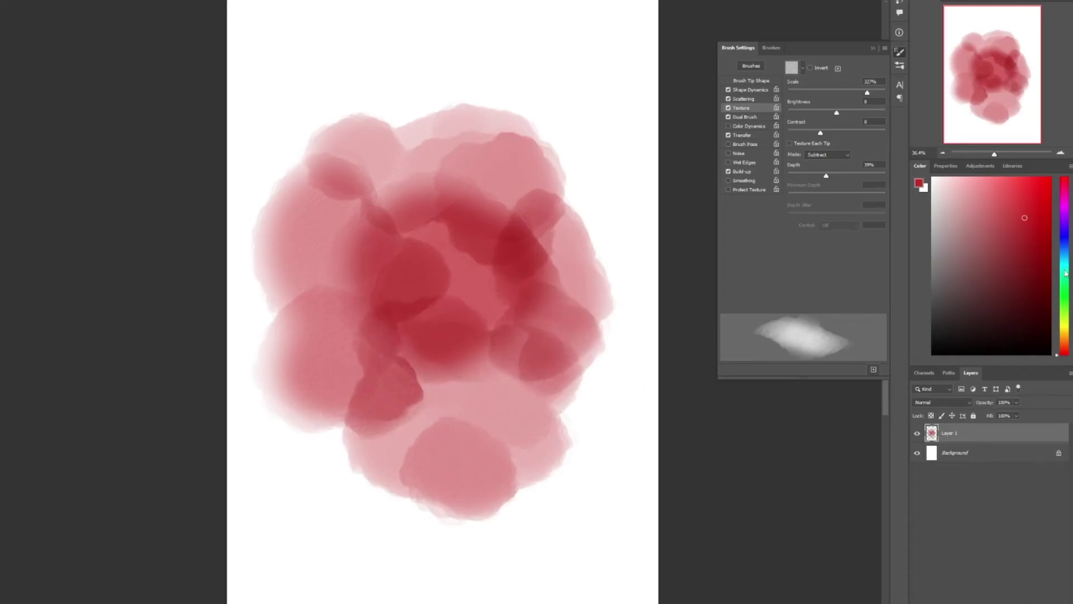
{"action": "left_click", "coordinate": [1065, 254]}
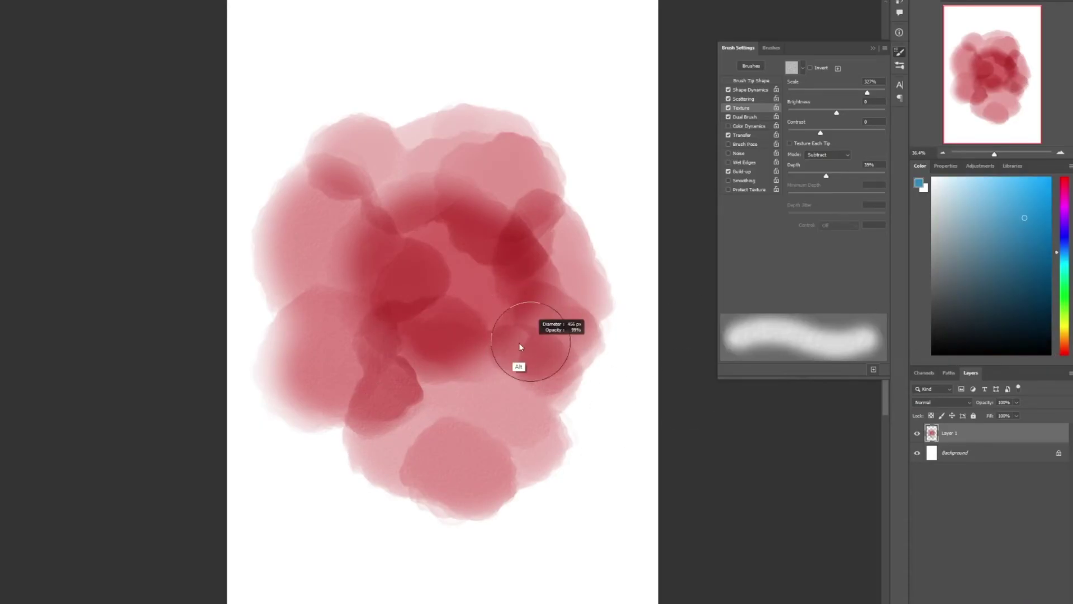
{"action": "mouse_move", "coordinate": [520, 346]}
{"action": "left_mouse_down"}
{"action": "mouse_move", "coordinate": [519, 301]}
{"action": "mouse_move", "coordinate": [498, 351]}
{"action": "mouse_move", "coordinate": [461, 301]}
{"action": "mouse_move", "coordinate": [482, 283]}
{"action": "mouse_move", "coordinate": [546, 296]}
{"action": "left_mouse_up"}
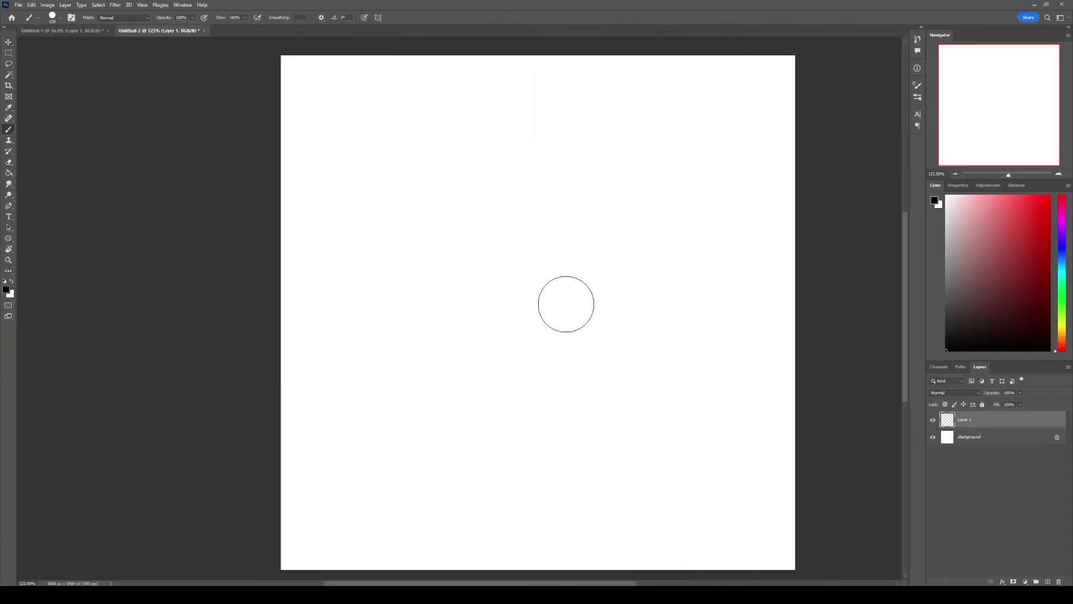
Step: In the blank square document, choose a soft round brush, reduce its size, and undo the trial stroke
{"action": "right_click", "coordinate": [540, 261]}
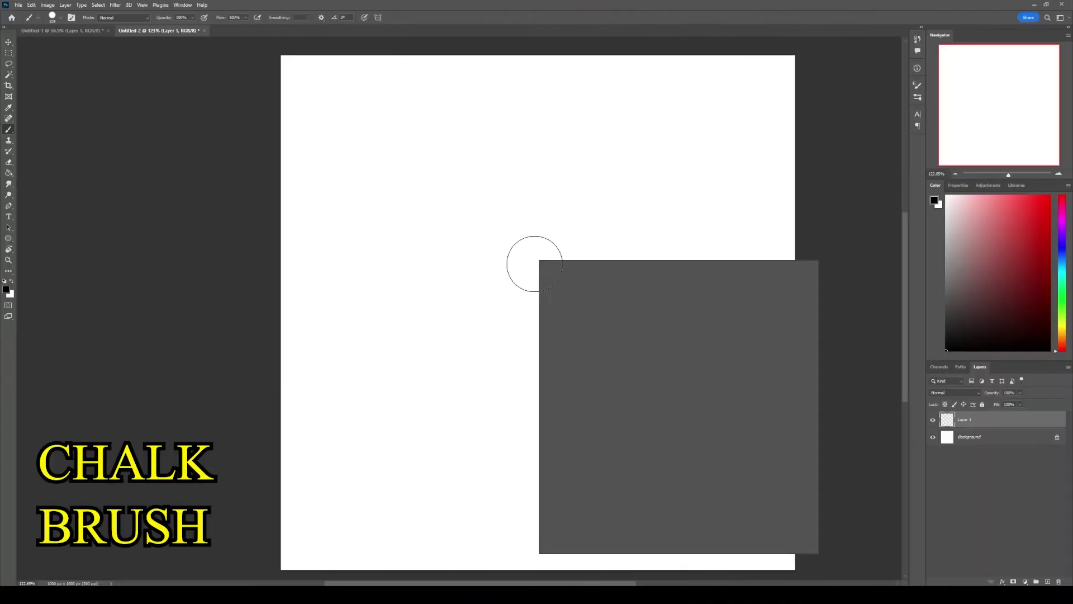
{"action": "double_click", "coordinate": [605, 405]}
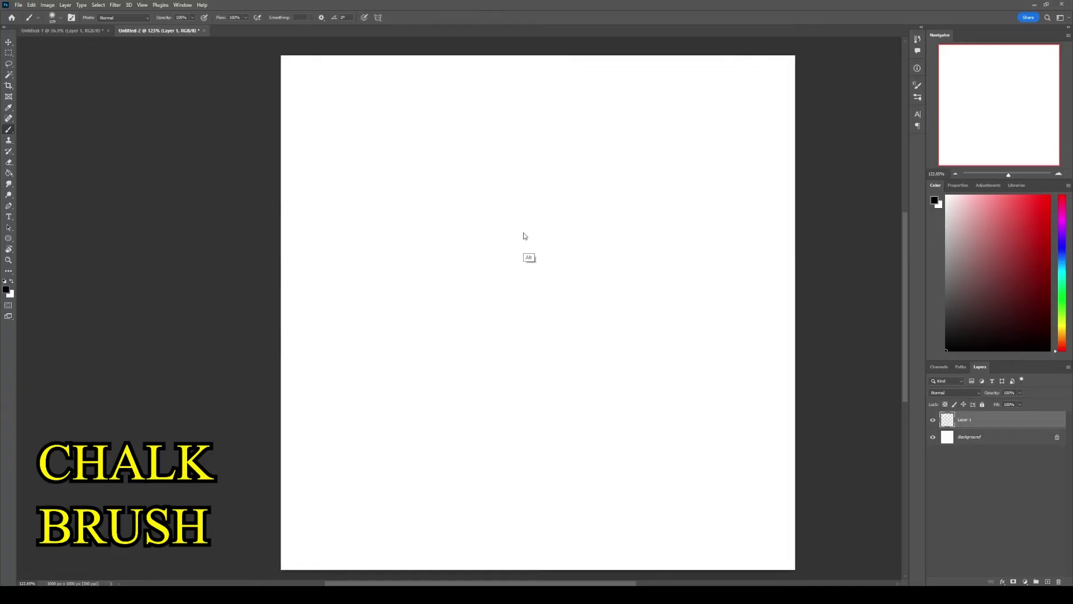
{"action": "mouse_move", "coordinate": [558, 206]}
{"action": "left_mouse_down"}
{"action": "mouse_move", "coordinate": [486, 376]}
{"action": "mouse_move", "coordinate": [666, 282]}
{"action": "mouse_move", "coordinate": [430, 419]}
{"action": "left_mouse_up"}
{"action": "key", "text": "ctrl+z"}
{"action": "right_click", "coordinate": [527, 295], "text": "alt"}
{"action": "key", "text": "ctrl+z"}
Step: Scribble overlapping black strokes into a rough, slightly tilted square with uneven edges and gaps for the chalk brush tip
{"action": "left_click_drag", "start_coordinate": [429, 246], "coordinate": [601, 417]}
{"action": "mouse_move", "coordinate": [609, 375]}
{"action": "left_mouse_down"}
{"action": "mouse_move", "coordinate": [642, 263]}
{"action": "mouse_move", "coordinate": [482, 172]}
{"action": "mouse_move", "coordinate": [423, 440]}
{"action": "mouse_move", "coordinate": [648, 211]}
{"action": "left_mouse_up"}
{"action": "mouse_move", "coordinate": [532, 160]}
{"action": "left_mouse_down"}
{"action": "mouse_move", "coordinate": [646, 363]}
{"action": "mouse_move", "coordinate": [405, 180]}
{"action": "mouse_move", "coordinate": [575, 123]}
{"action": "mouse_move", "coordinate": [396, 314]}
{"action": "mouse_move", "coordinate": [394, 436]}
{"action": "mouse_move", "coordinate": [395, 426]}
{"action": "mouse_move", "coordinate": [399, 444]}
{"action": "mouse_move", "coordinate": [521, 455]}
{"action": "mouse_move", "coordinate": [662, 427]}
{"action": "left_mouse_up"}
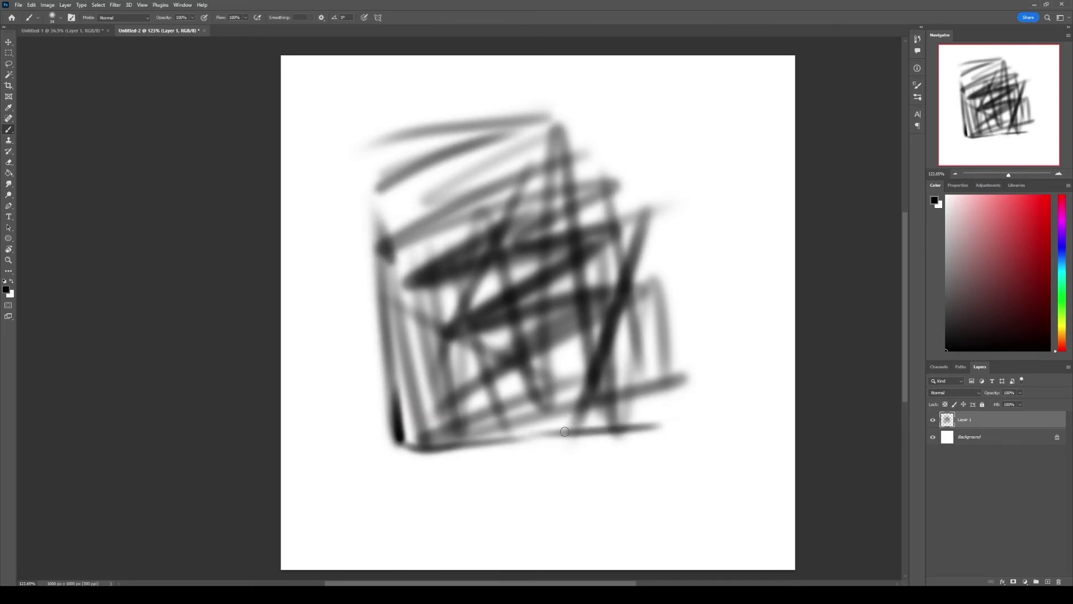
{"action": "left_click_drag", "start_coordinate": [419, 160], "coordinate": [502, 124]}
{"action": "left_click_drag", "start_coordinate": [405, 154], "coordinate": [409, 251]}
{"action": "left_click_drag", "start_coordinate": [420, 159], "coordinate": [415, 254]}
{"action": "left_click_drag", "start_coordinate": [375, 142], "coordinate": [382, 223]}
{"action": "left_click_drag", "start_coordinate": [382, 260], "coordinate": [389, 349]}
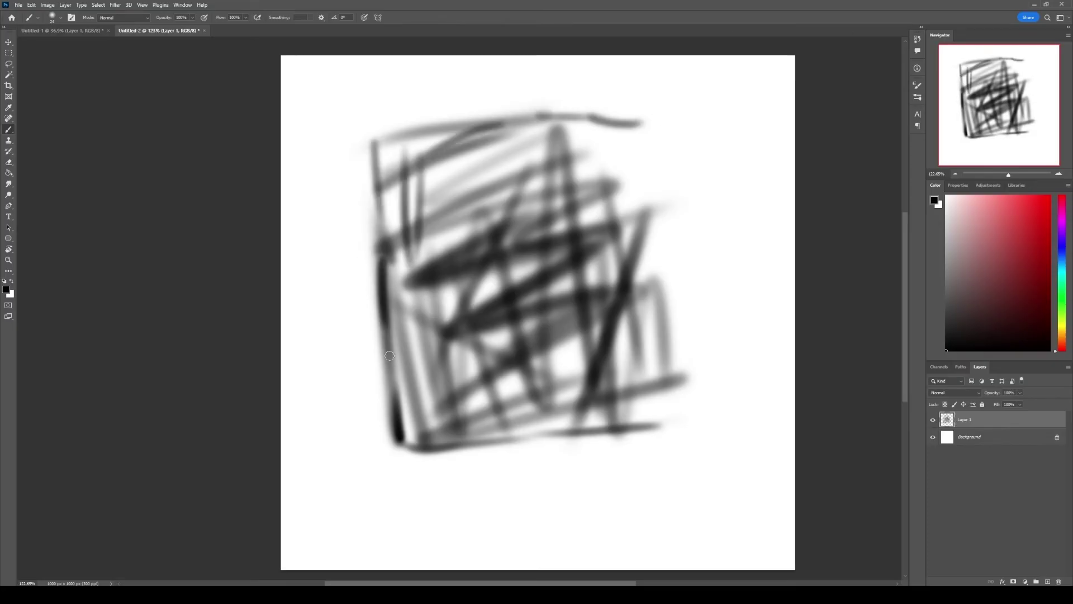
{"action": "left_click_drag", "start_coordinate": [443, 215], "coordinate": [438, 391]}
{"action": "left_click_drag", "start_coordinate": [650, 126], "coordinate": [651, 214]}
{"action": "left_click_drag", "start_coordinate": [663, 187], "coordinate": [673, 415]}
{"action": "left_click_drag", "start_coordinate": [573, 433], "coordinate": [656, 419]}
{"action": "left_click_drag", "start_coordinate": [529, 377], "coordinate": [651, 354]}
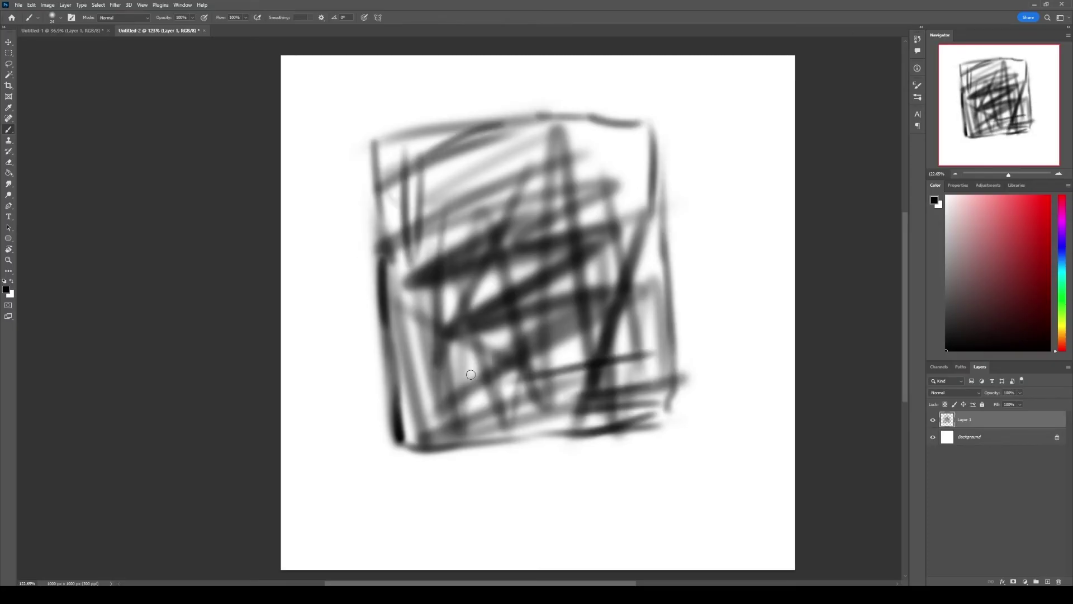
{"action": "left_click_drag", "start_coordinate": [419, 401], "coordinate": [502, 363]}
{"action": "left_click_drag", "start_coordinate": [615, 422], "coordinate": [674, 408]}
{"action": "left_click_drag", "start_coordinate": [582, 408], "coordinate": [671, 403]}
{"action": "left_click_drag", "start_coordinate": [581, 190], "coordinate": [639, 154]}
{"action": "left_click_drag", "start_coordinate": [550, 171], "coordinate": [640, 124]}
Step: Define the scribbled square as a brush preset, keeping the suggested name
{"action": "left_click", "coordinate": [32, 5]}
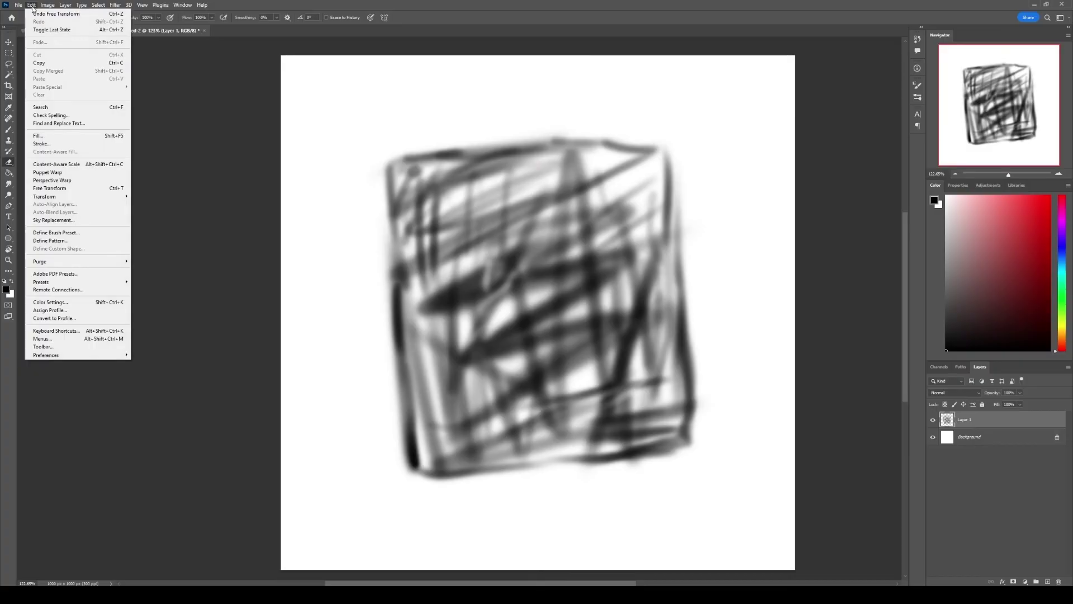
{"action": "left_click", "coordinate": [62, 234]}
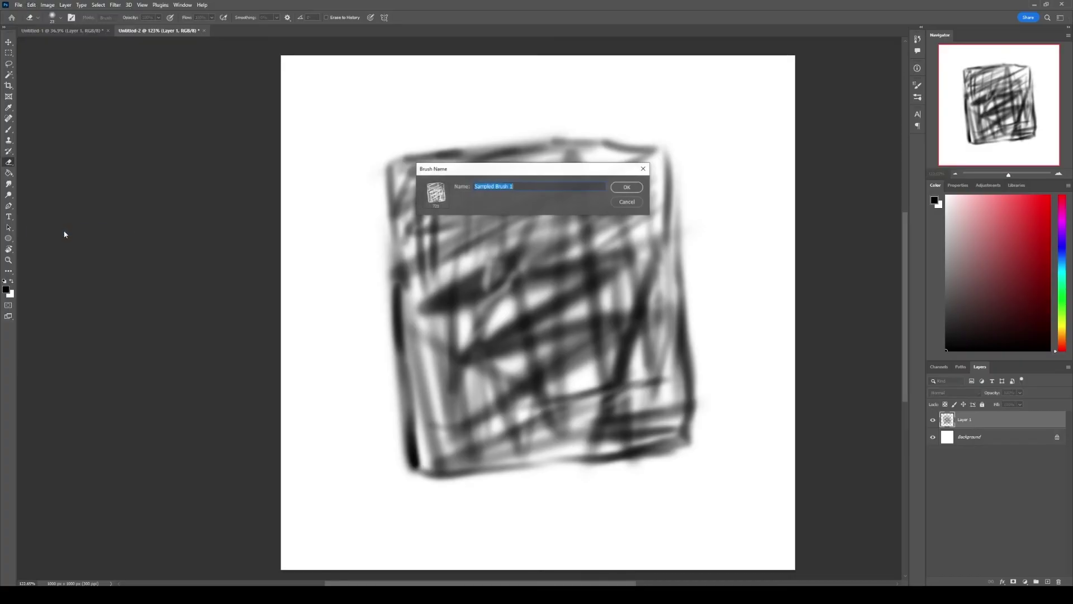
{"action": "left_click", "coordinate": [626, 188]}
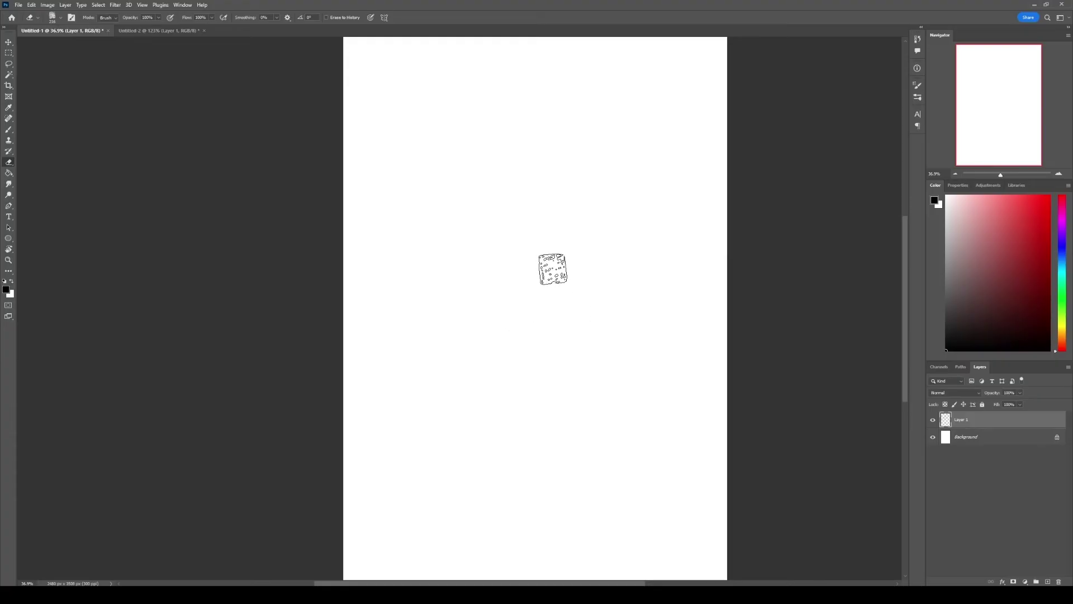
Step: Load the scribbled tip in the Brush tool and enable Transfer with pen pressure controlling opacity and flow
{"action": "key", "text": "b"}
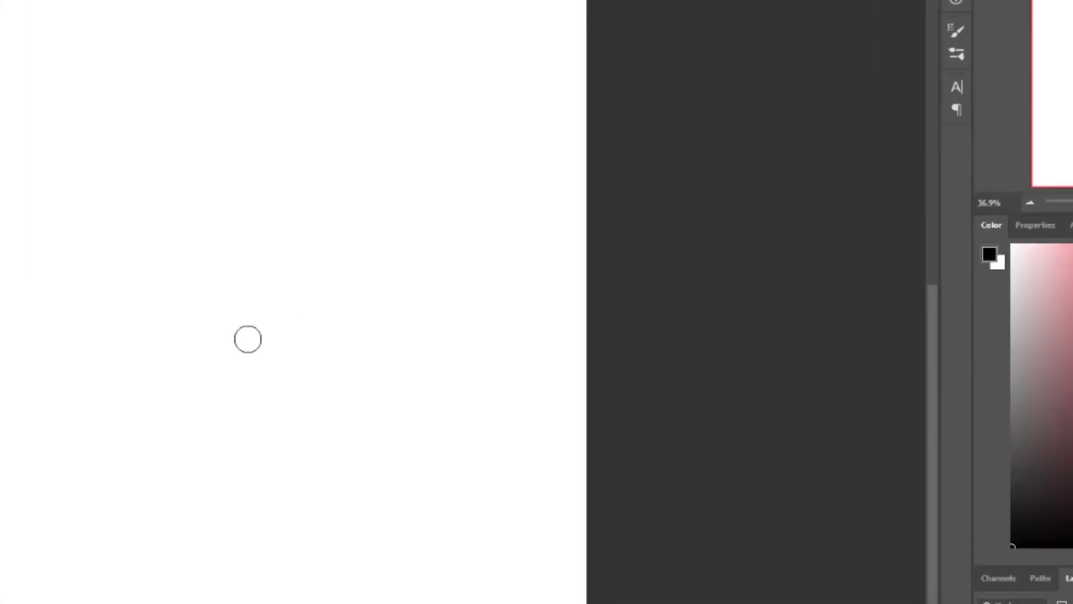
{"action": "left_click", "coordinate": [917, 98]}
{"action": "left_click_drag", "start_coordinate": [904, 243], "coordinate": [905, 269]}
{"action": "left_click", "coordinate": [774, 351]}
{"action": "left_click", "coordinate": [690, 25]}
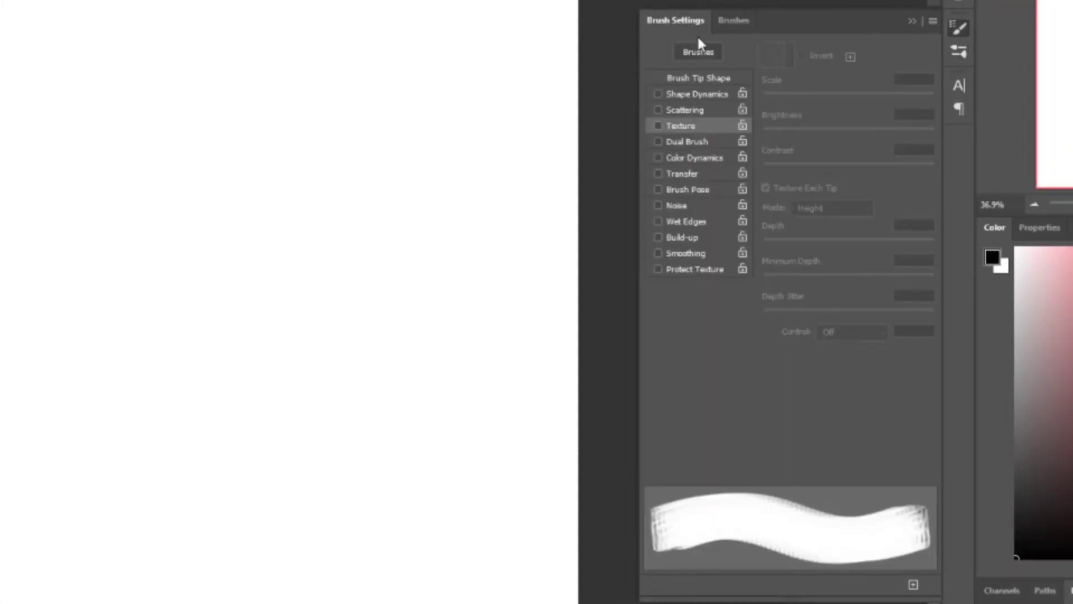
{"action": "left_click", "coordinate": [673, 173]}
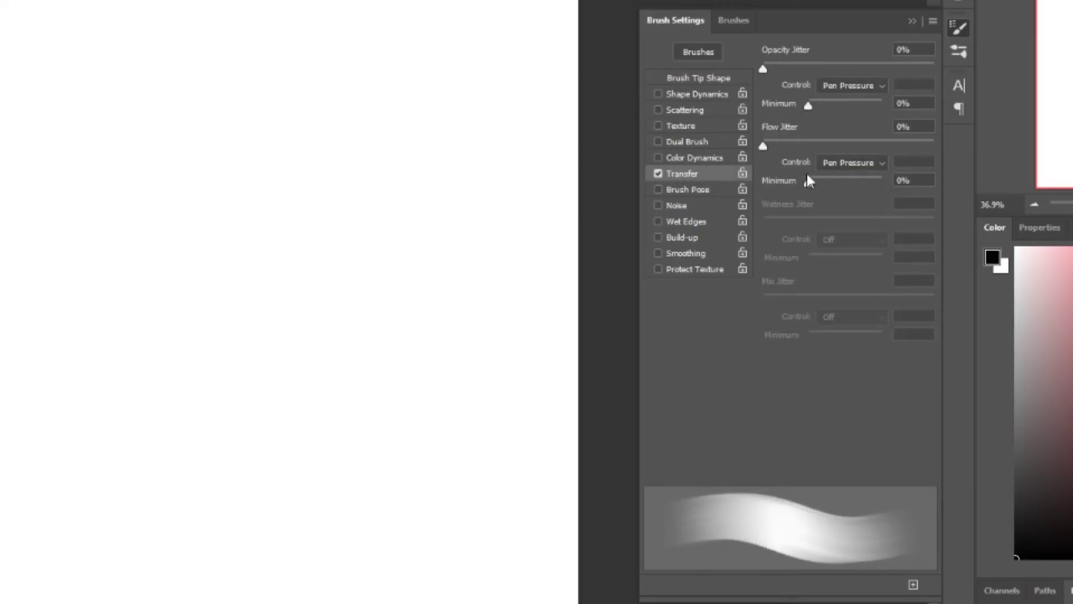
Step: Enable Texture in Height mode with Texture Each Tip off, lower its depth, and paint a black block of test strokes
{"action": "left_click", "coordinate": [690, 125]}
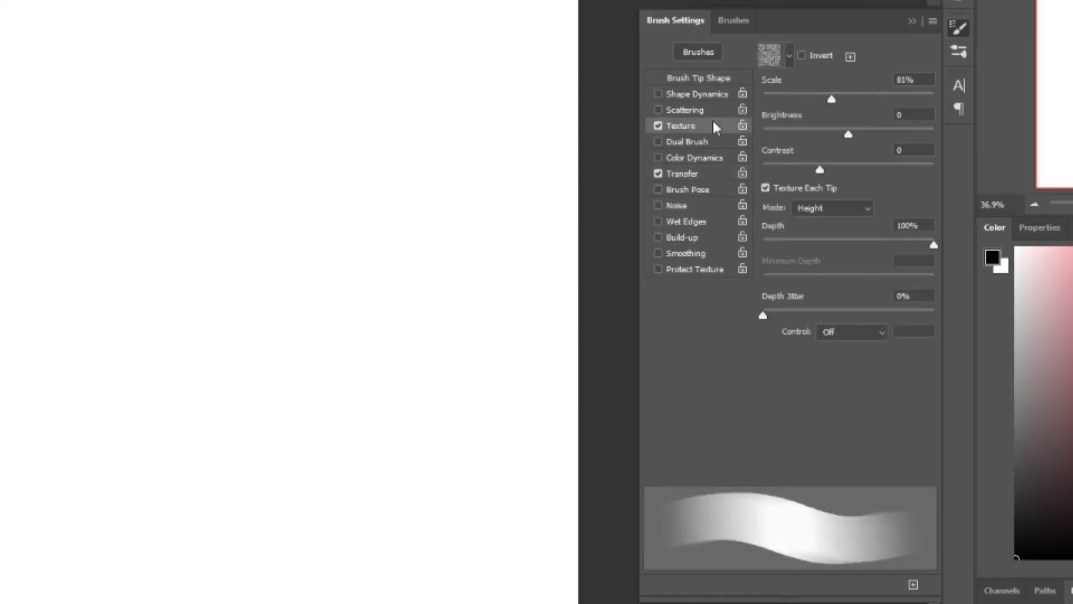
{"action": "left_click", "coordinate": [782, 60]}
{"action": "double_click", "coordinate": [788, 530]}
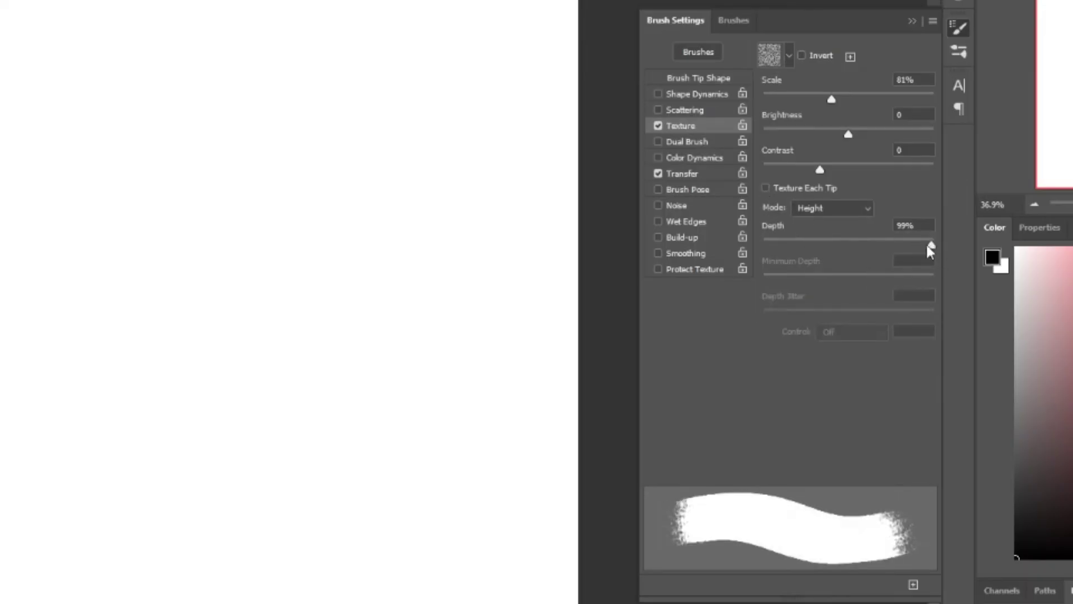
{"action": "left_click_drag", "start_coordinate": [929, 246], "coordinate": [802, 253]}
{"action": "mouse_move", "coordinate": [188, 266]}
{"action": "left_mouse_down"}
{"action": "mouse_move", "coordinate": [168, 218]}
{"action": "mouse_move", "coordinate": [137, 197]}
{"action": "left_mouse_up"}
Step: Enable Shape Dynamics with the angle controlled by Direction and try one diagonal stroke beside the black block
{"action": "left_click", "coordinate": [707, 98]}
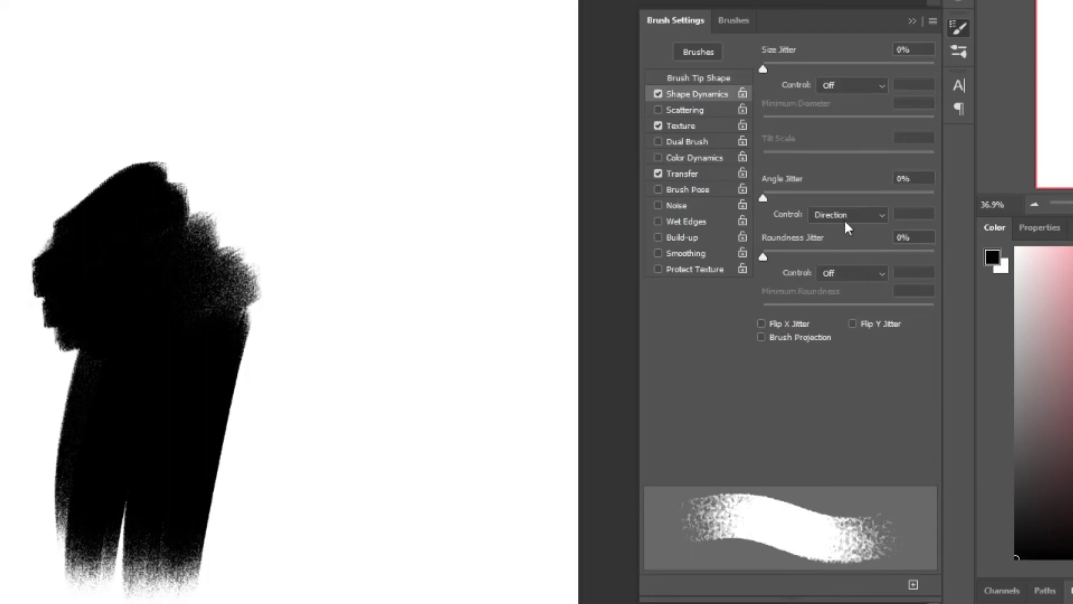
{"action": "left_click_drag", "start_coordinate": [383, 293], "coordinate": [313, 601]}
{"action": "key", "text": "ctrl+z"}
Step: Try single diagonal, curved and vertical black strokes beside the block, undoing each one
{"action": "left_click_drag", "start_coordinate": [428, 299], "coordinate": [226, 499]}
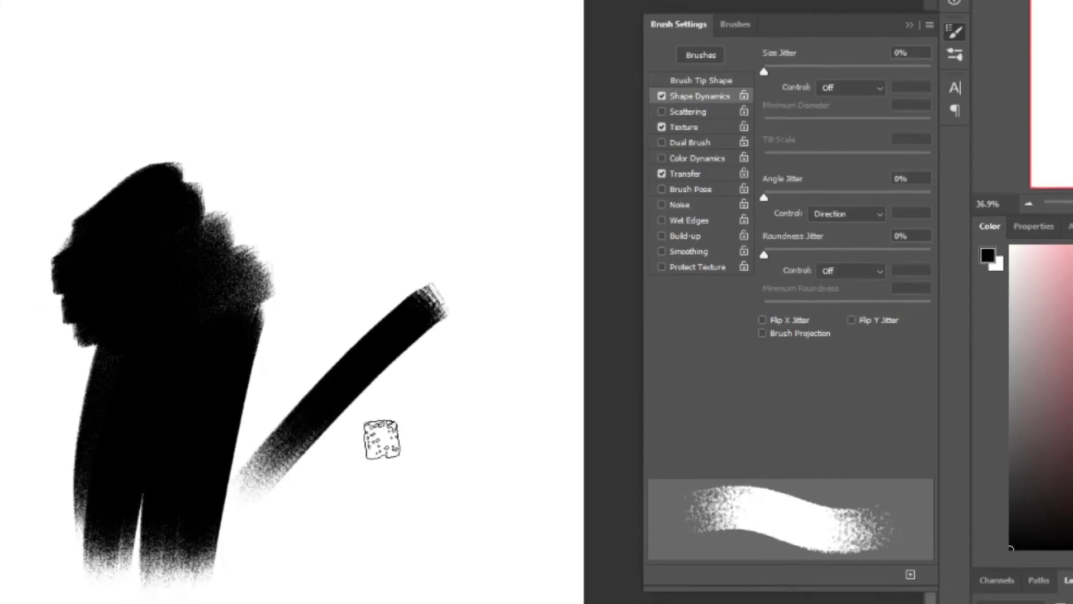
{"action": "key", "text": "ctrl+z"}
{"action": "left_click_drag", "start_coordinate": [416, 293], "coordinate": [321, 580]}
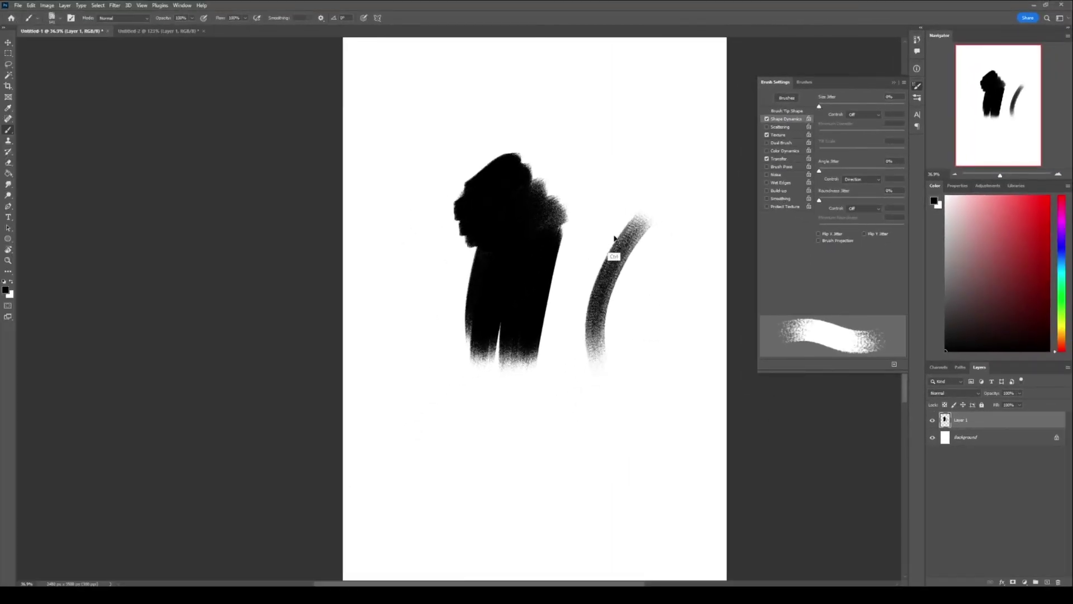
{"action": "key", "text": "ctrl+z"}
{"action": "left_click_drag", "start_coordinate": [620, 217], "coordinate": [584, 358]}
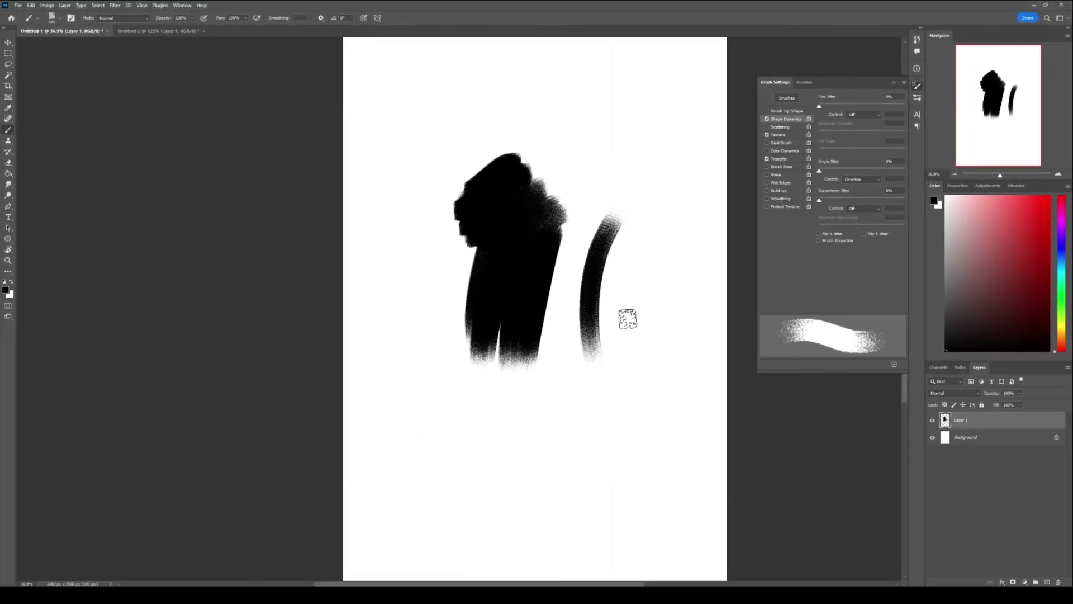
{"action": "key", "text": "ctrl+z"}
{"action": "mouse_move", "coordinate": [602, 220]}
{"action": "left_mouse_down"}
{"action": "mouse_move", "coordinate": [584, 349]}
{"action": "mouse_move", "coordinate": [599, 369]}
{"action": "left_mouse_up"}
{"action": "key", "text": "ctrl+z"}
{"action": "key", "text": "ctrl+z"}
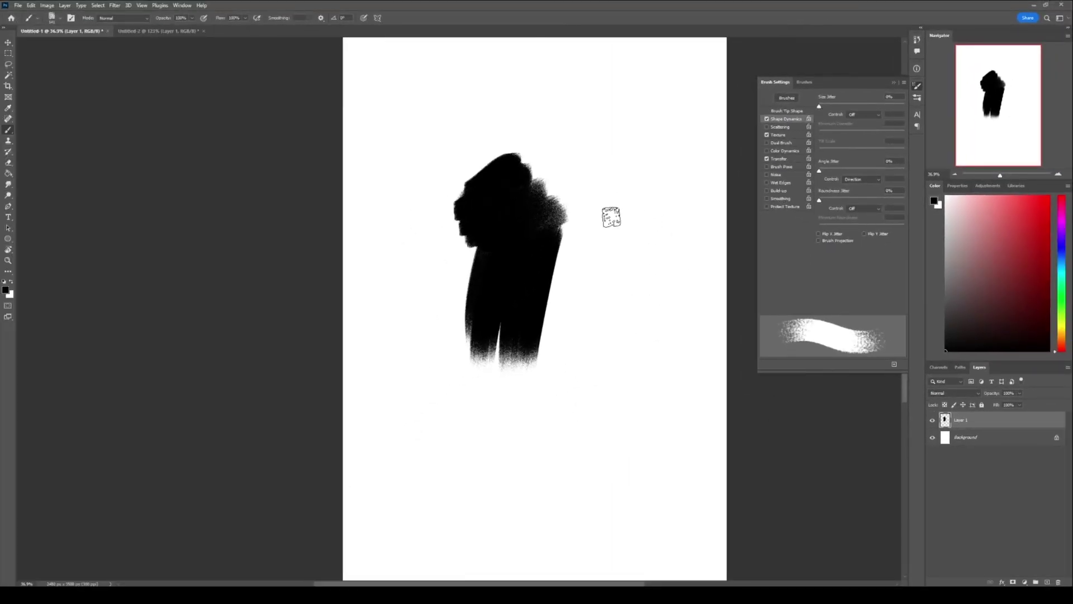
Step: Paint hatched black and red chalk strokes around the block and save the brush as a preset named "chalk 1"
{"action": "left_click_drag", "start_coordinate": [612, 213], "coordinate": [599, 348]}
{"action": "mouse_move", "coordinate": [625, 226]}
{"action": "left_mouse_down"}
{"action": "mouse_move", "coordinate": [626, 296]}
{"action": "mouse_move", "coordinate": [610, 366]}
{"action": "left_mouse_up"}
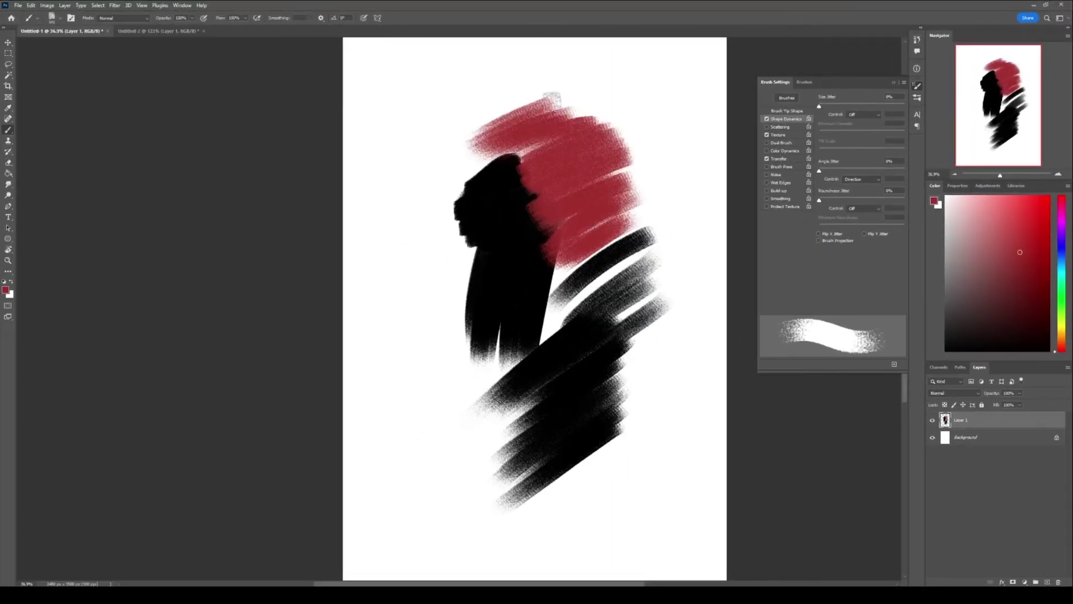
{"action": "left_click", "coordinate": [894, 363]}
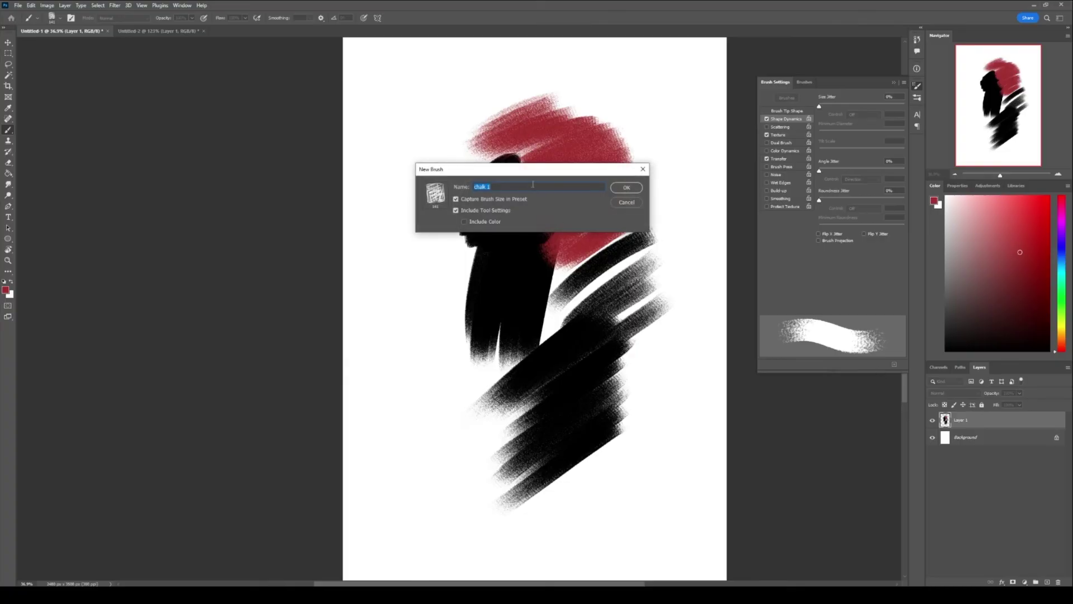
{"action": "left_click", "coordinate": [624, 188]}
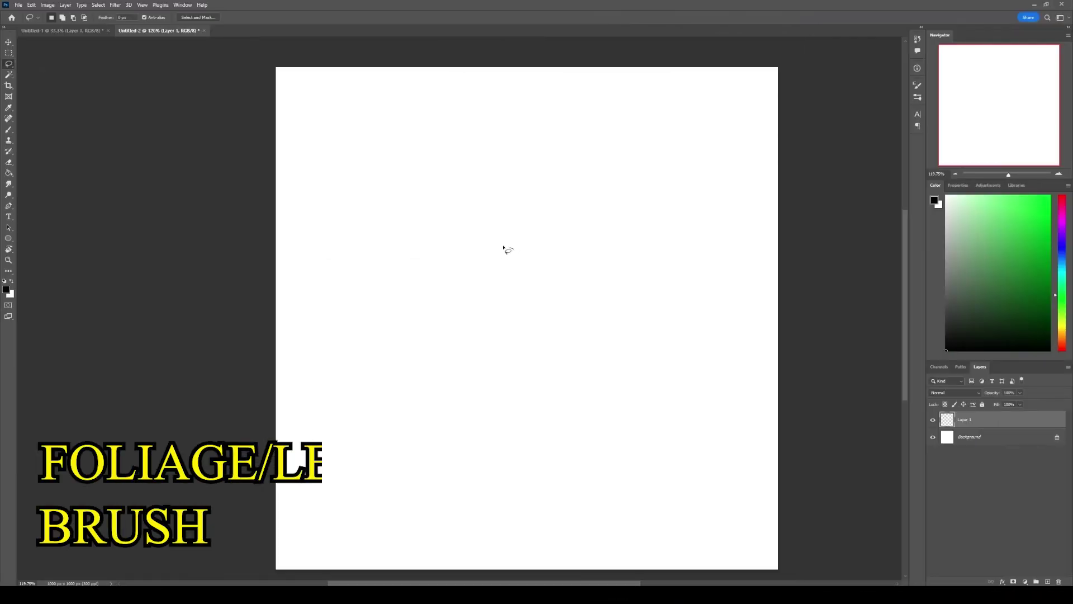
Step: Draw three leaf-shaped lasso selections radiating from one point in the blank square document and fill them with black
{"action": "left_click_drag", "start_coordinate": [513, 247], "coordinate": [454, 261]}
{"action": "left_click_drag", "start_coordinate": [520, 272], "coordinate": [522, 254]}
{"action": "left_click_drag", "start_coordinate": [526, 251], "coordinate": [610, 308]}
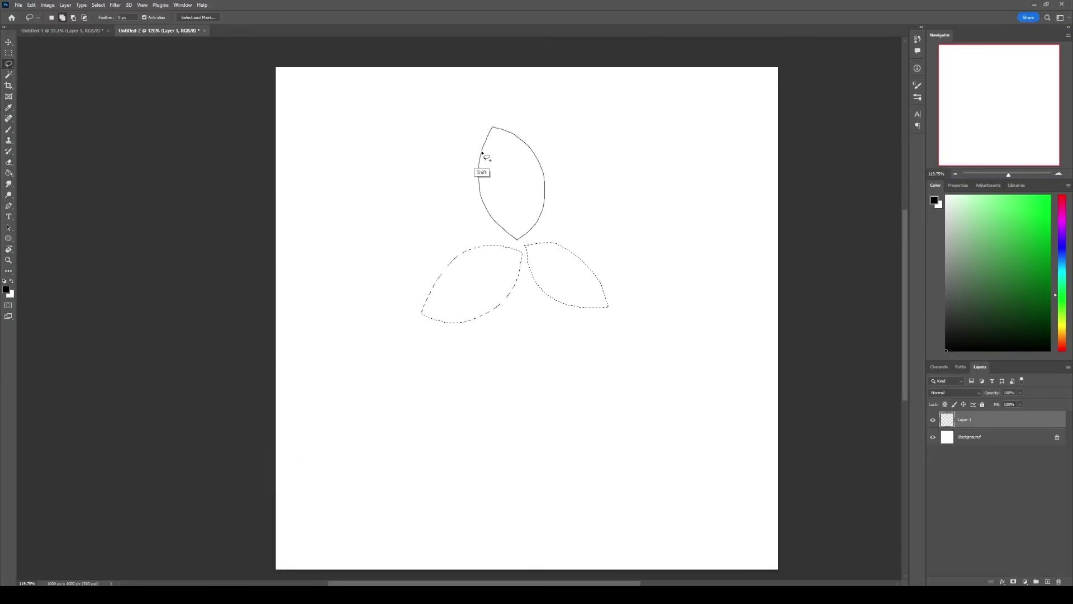
{"action": "key", "text": "g"}
{"action": "left_click", "coordinate": [563, 264]}
Step: Move the leaf cluster toward the canvas center with Free Transform, deselect it, and define it as a brush preset
{"action": "key", "text": "ctrl+t"}
{"action": "left_click_drag", "start_coordinate": [541, 250], "coordinate": [554, 332]}
{"action": "key", "text": "Return"}
{"action": "key", "text": "ctrl+d"}
{"action": "key", "text": "b"}
{"action": "left_click", "coordinate": [31, 4]}
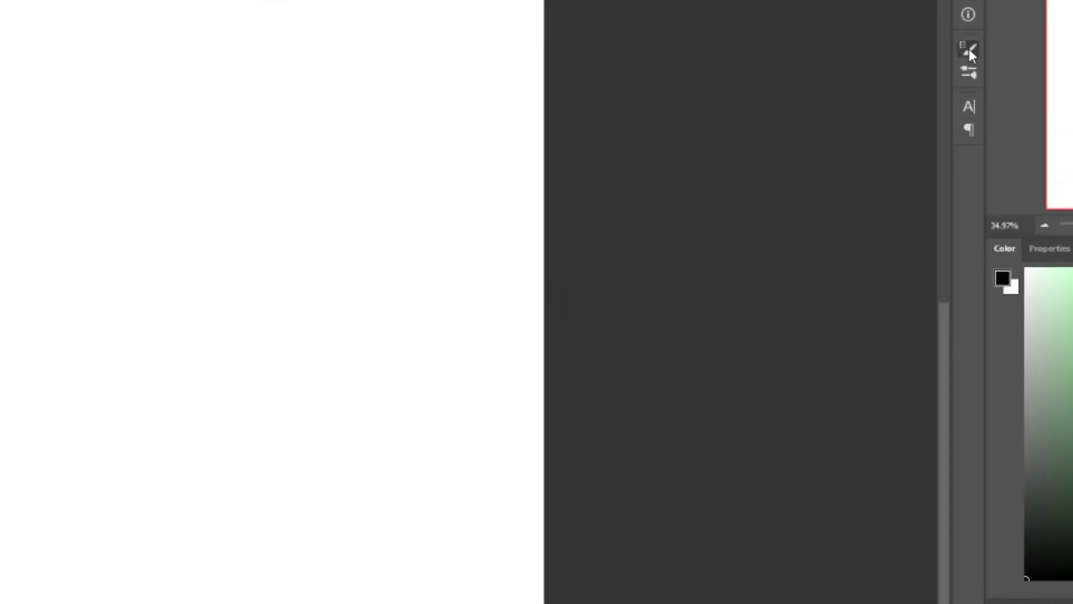
Step: Set the leaf brush's spacing to 100% and enable Shape Dynamics with 25% size jitter and 30% angle jitter
{"action": "left_click", "coordinate": [969, 50]}
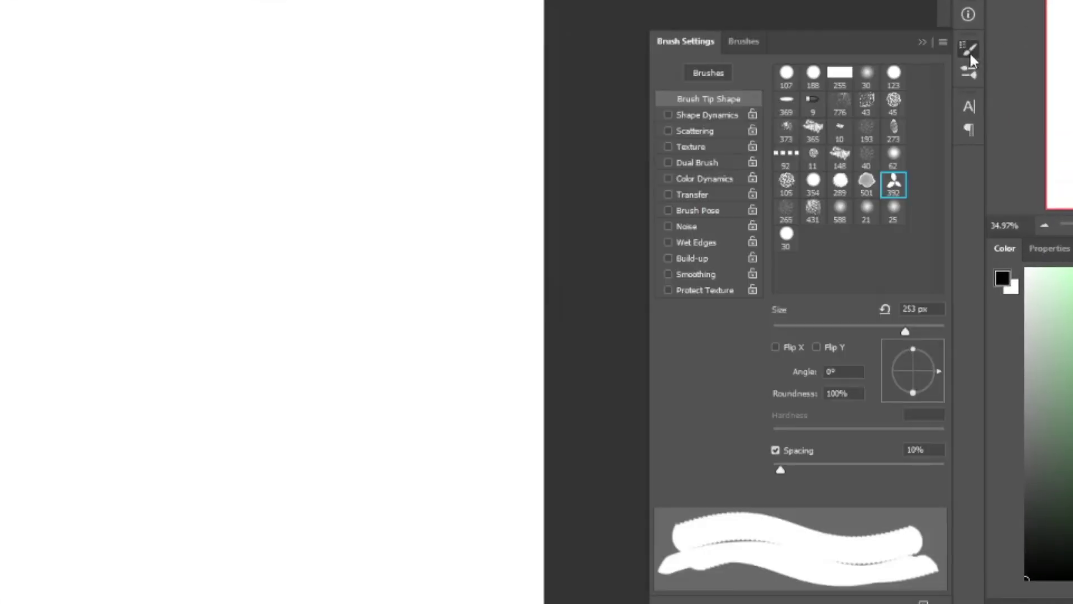
{"action": "left_click_drag", "start_coordinate": [780, 471], "coordinate": [857, 472]}
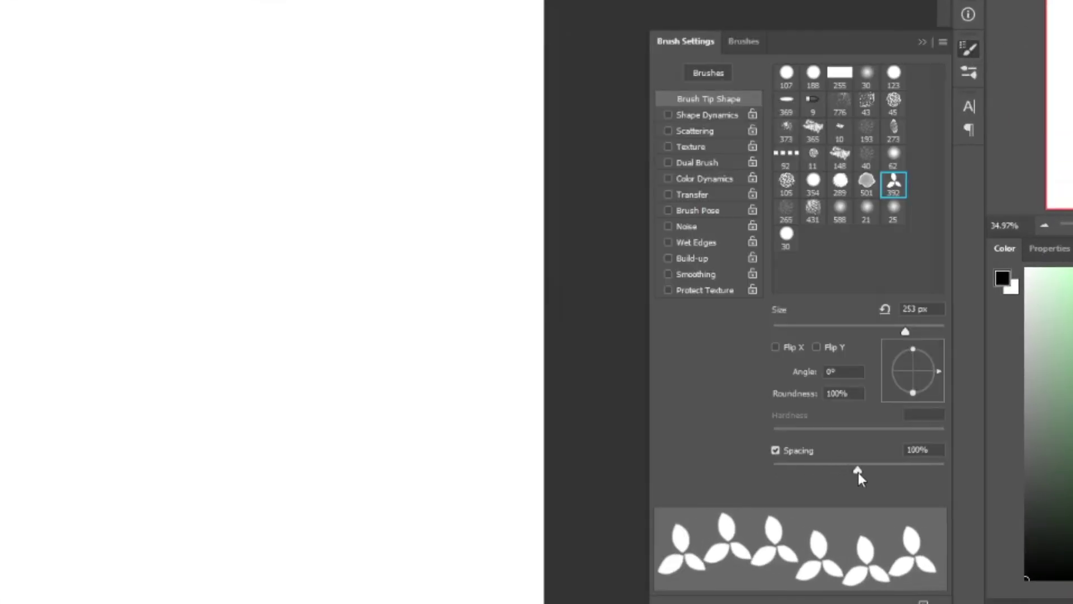
{"action": "left_click", "coordinate": [680, 116]}
{"action": "left_click_drag", "start_coordinate": [773, 84], "coordinate": [815, 90]}
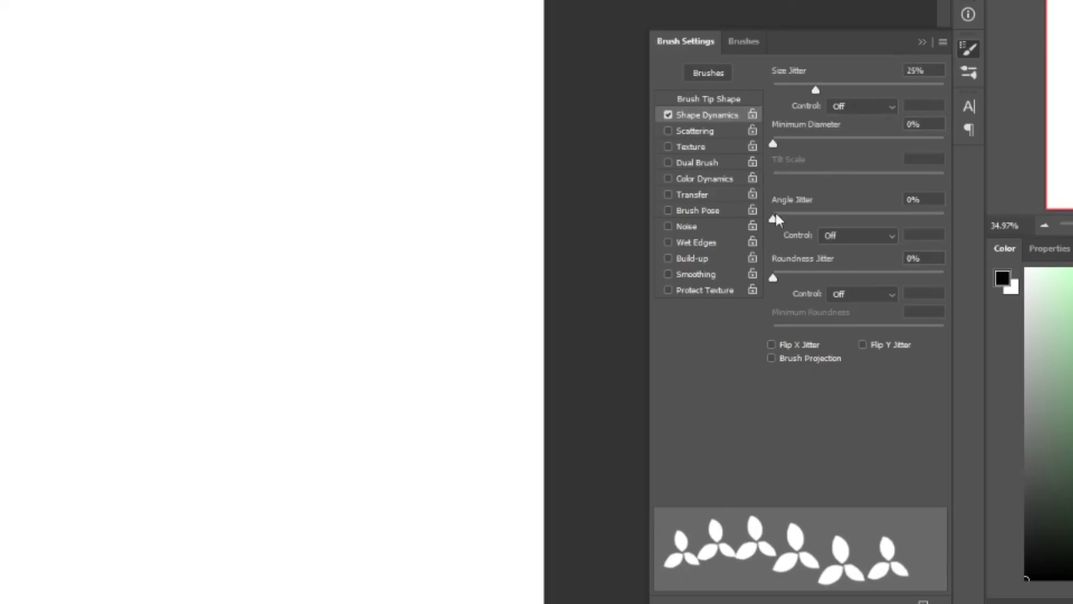
{"action": "left_click_drag", "start_coordinate": [773, 218], "coordinate": [826, 223]}
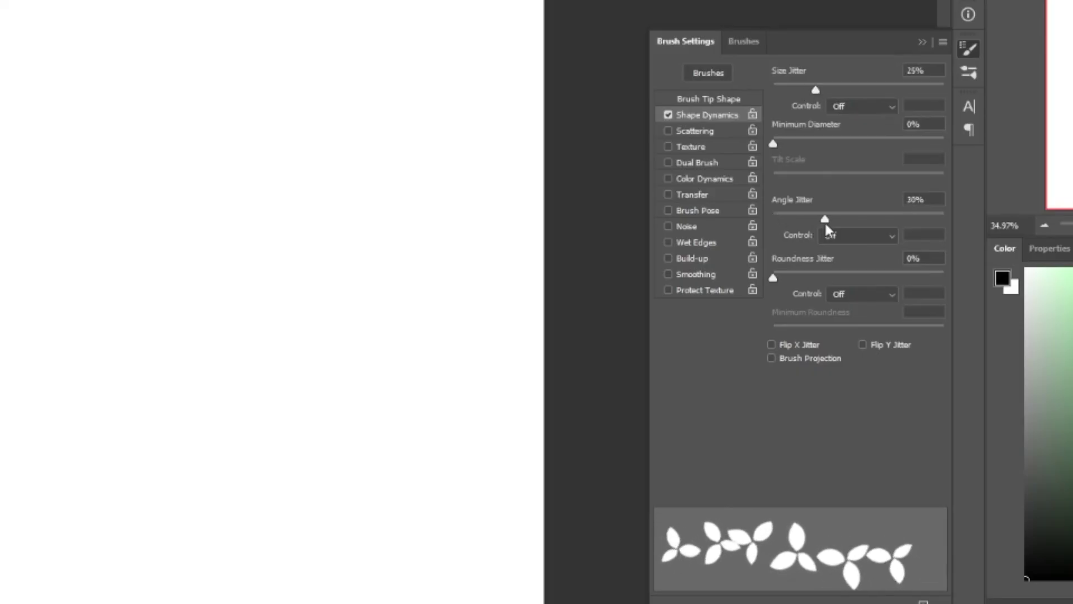
Step: Enable Scattering on the leaf brush with 147% scatter and a count of 3
{"action": "left_click", "coordinate": [687, 131]}
{"action": "left_click_drag", "start_coordinate": [772, 90], "coordinate": [798, 91]}
{"action": "left_click_drag", "start_coordinate": [776, 149], "coordinate": [795, 149]}
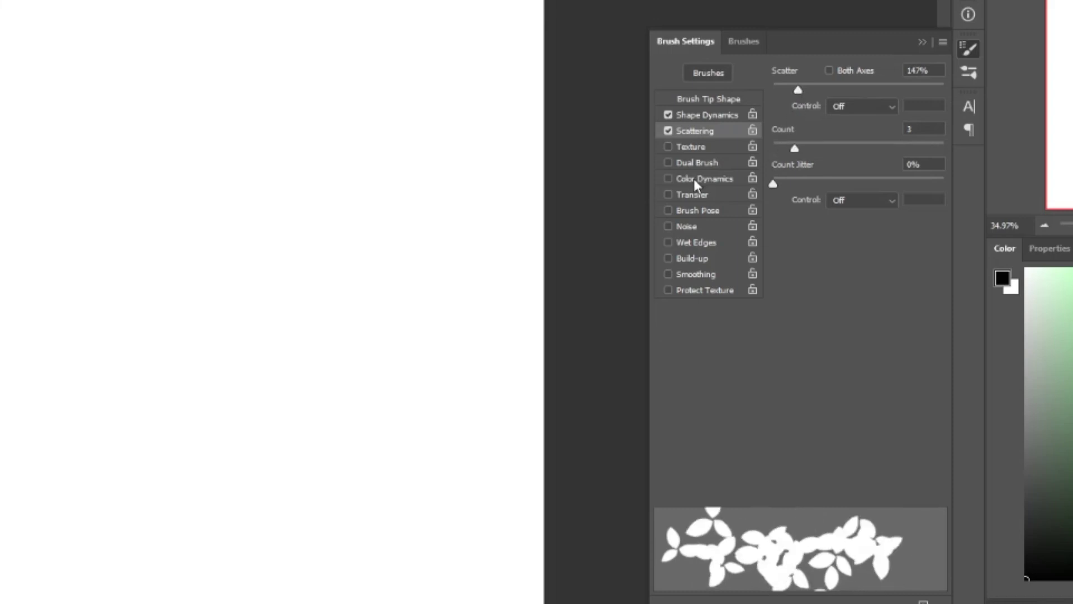
Step: Enable Color Dynamics with 4% hue jitter and 5% saturation jitter, and paint a round dark green foliage mass
{"action": "left_click", "coordinate": [695, 185]}
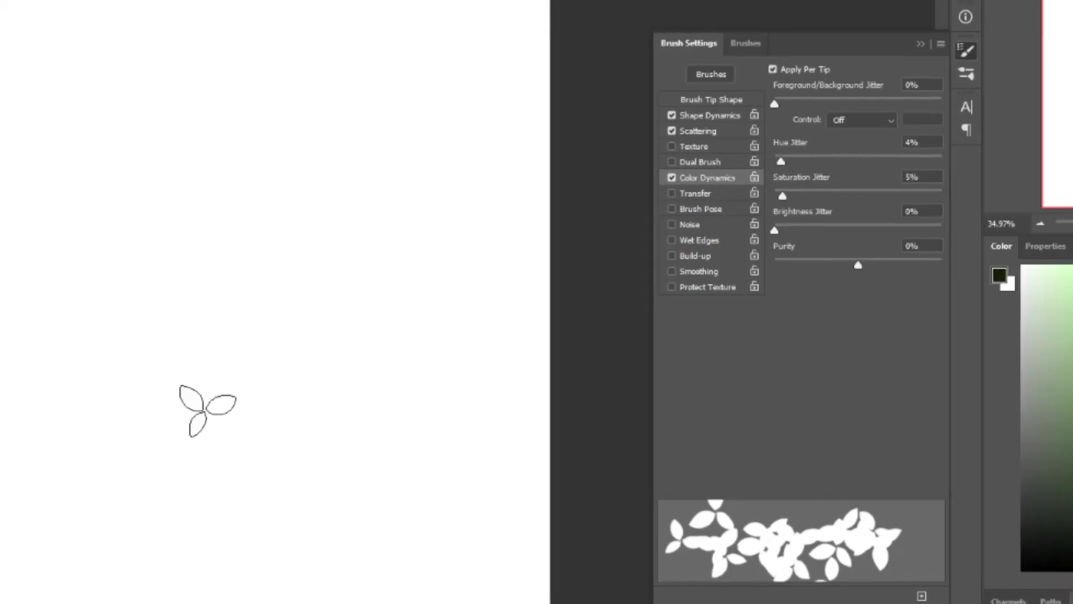
{"action": "left_click_drag", "start_coordinate": [192, 408], "coordinate": [167, 503]}
{"action": "mouse_move", "coordinate": [532, 302]}
{"action": "left_mouse_down"}
{"action": "mouse_move", "coordinate": [458, 274]}
{"action": "mouse_move", "coordinate": [548, 269]}
{"action": "mouse_move", "coordinate": [521, 361]}
{"action": "mouse_move", "coordinate": [581, 279]}
{"action": "left_mouse_up"}
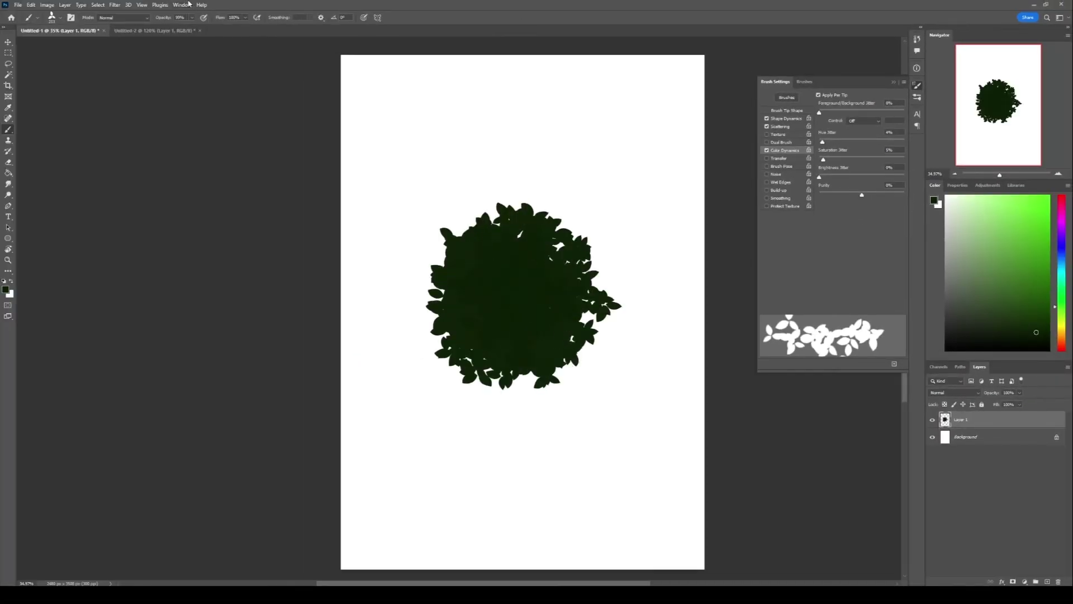
Step: Paint light green leaves over the dark foliage mass and add pale yellow highlight leaves on top
{"action": "left_click", "coordinate": [1061, 317]}
{"action": "mouse_move", "coordinate": [542, 352]}
{"action": "left_mouse_down"}
{"action": "mouse_move", "coordinate": [492, 251]}
{"action": "mouse_move", "coordinate": [458, 246]}
{"action": "mouse_move", "coordinate": [447, 279]}
{"action": "mouse_move", "coordinate": [514, 325]}
{"action": "mouse_move", "coordinate": [446, 335]}
{"action": "mouse_move", "coordinate": [595, 262]}
{"action": "left_mouse_up"}
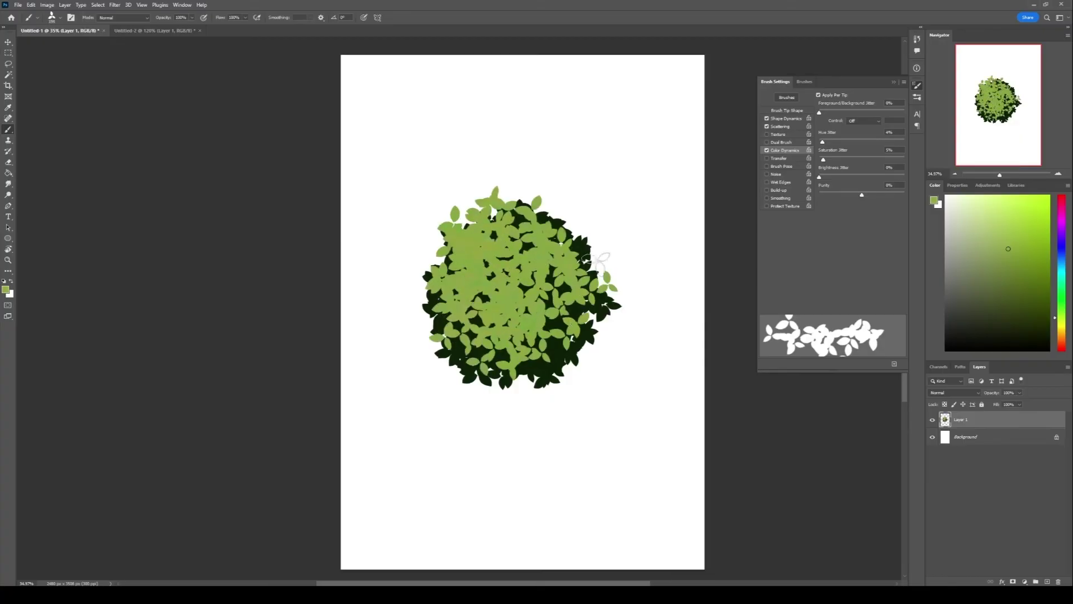
{"action": "left_click", "coordinate": [1060, 326]}
{"action": "left_click", "coordinate": [988, 195]}
{"action": "mouse_move", "coordinate": [486, 246]}
{"action": "left_mouse_down"}
{"action": "mouse_move", "coordinate": [475, 296]}
{"action": "mouse_move", "coordinate": [522, 311]}
{"action": "mouse_move", "coordinate": [485, 325]}
{"action": "left_mouse_up"}
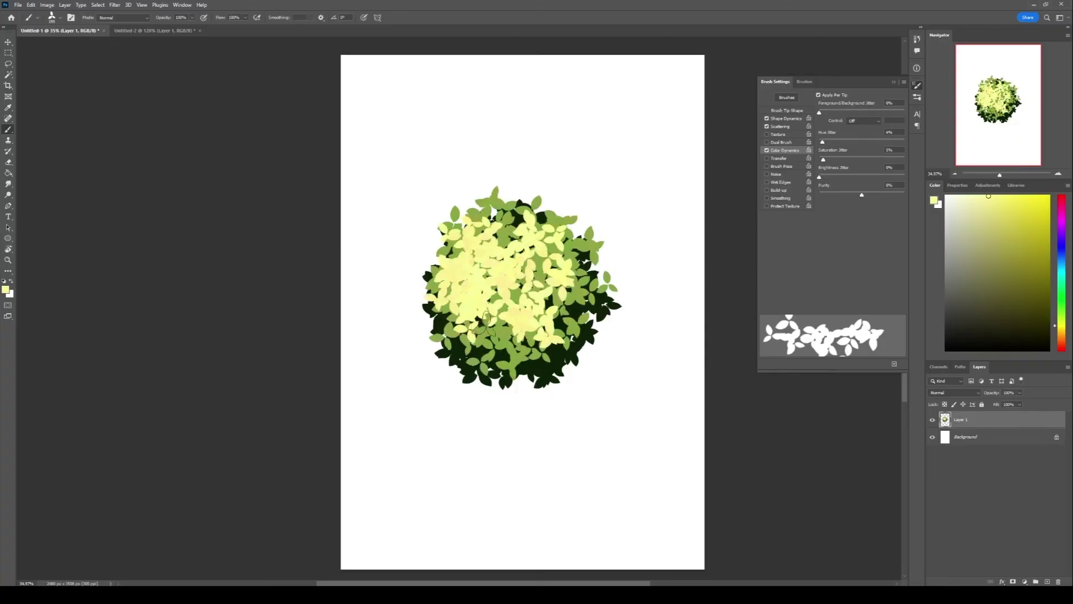
{"action": "mouse_move", "coordinate": [582, 254]}
{"action": "left_mouse_down"}
{"action": "mouse_move", "coordinate": [481, 223]}
{"action": "mouse_move", "coordinate": [566, 288]}
{"action": "left_mouse_up"}
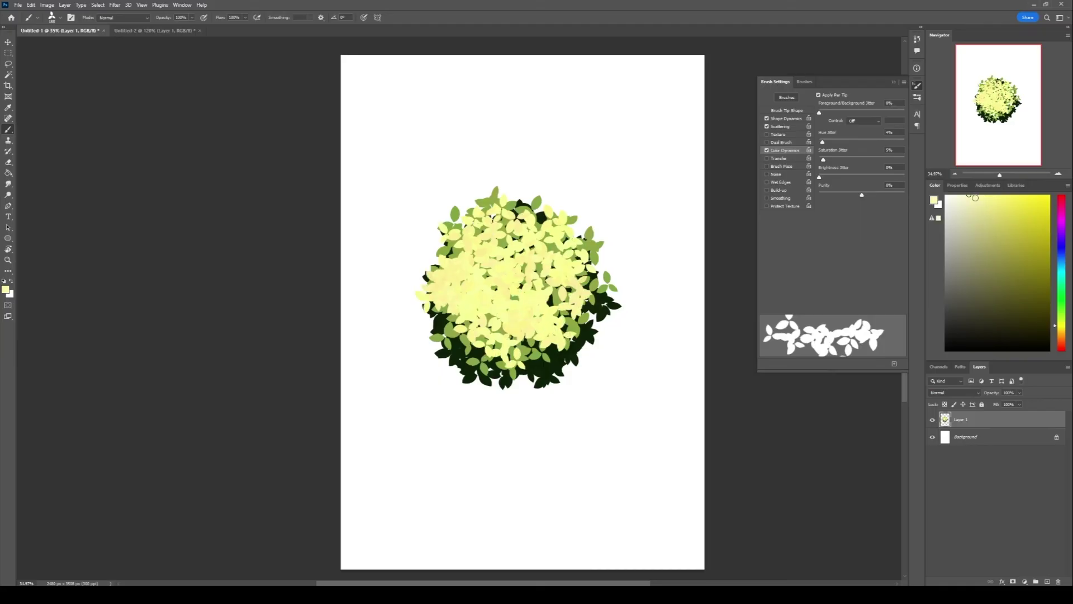
{"action": "right_click", "coordinate": [562, 322]}
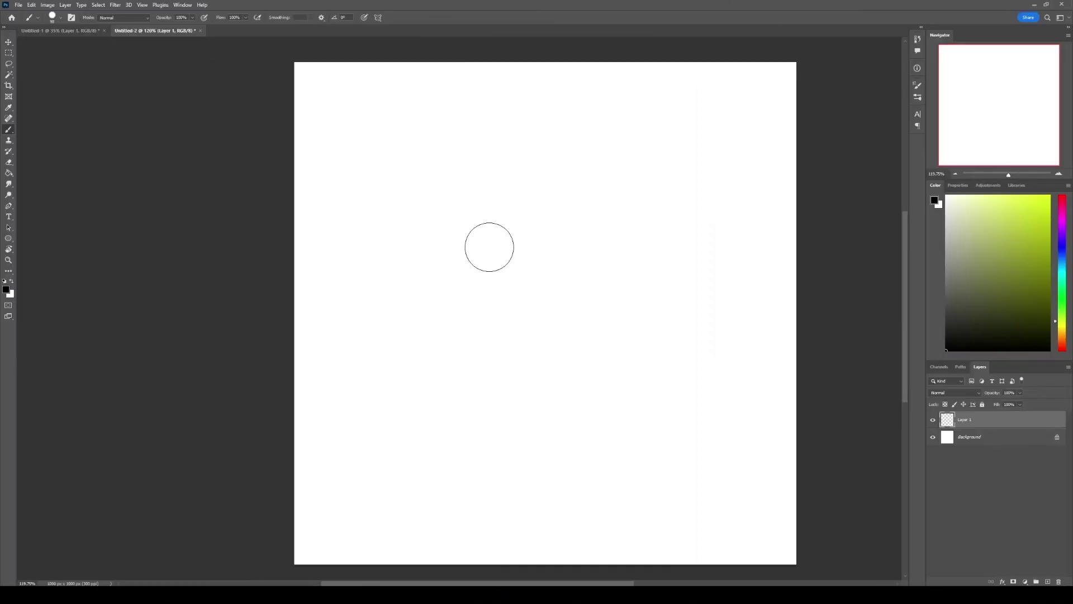
Step: Draw a black oval chain link with a straight connecting bar and define it as a brush preset
{"action": "left_click", "coordinate": [485, 231]}
{"action": "mouse_move", "coordinate": [485, 230]}
{"action": "left_mouse_down"}
{"action": "mouse_move", "coordinate": [383, 277]}
{"action": "mouse_move", "coordinate": [489, 318]}
{"action": "mouse_move", "coordinate": [576, 282]}
{"action": "mouse_move", "coordinate": [665, 286]}
{"action": "left_mouse_up"}
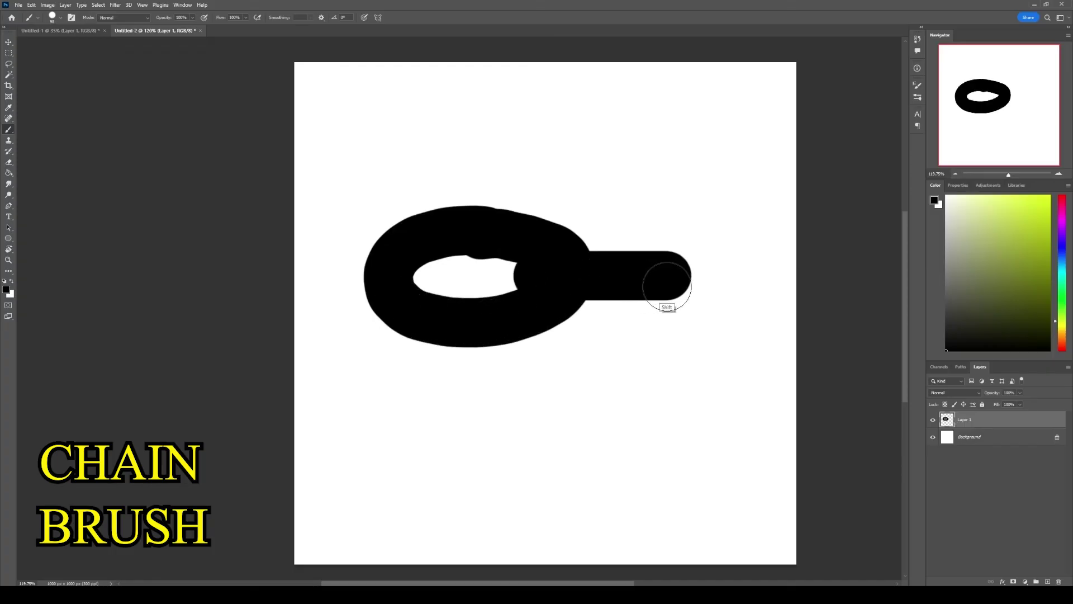
{"action": "left_click_drag", "start_coordinate": [675, 287], "coordinate": [678, 288]}
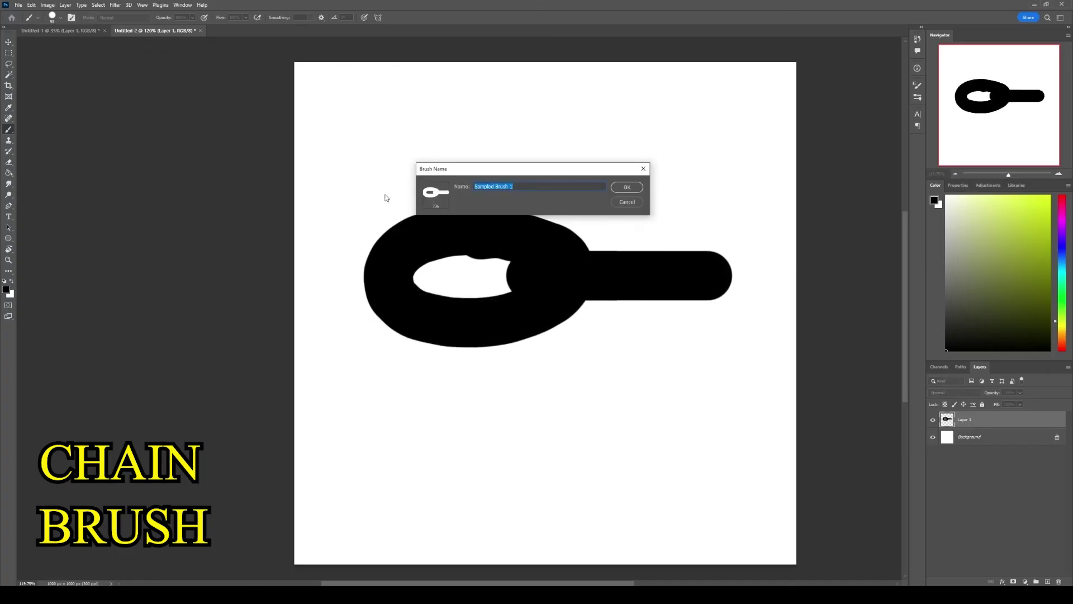
{"action": "left_click", "coordinate": [625, 187]}
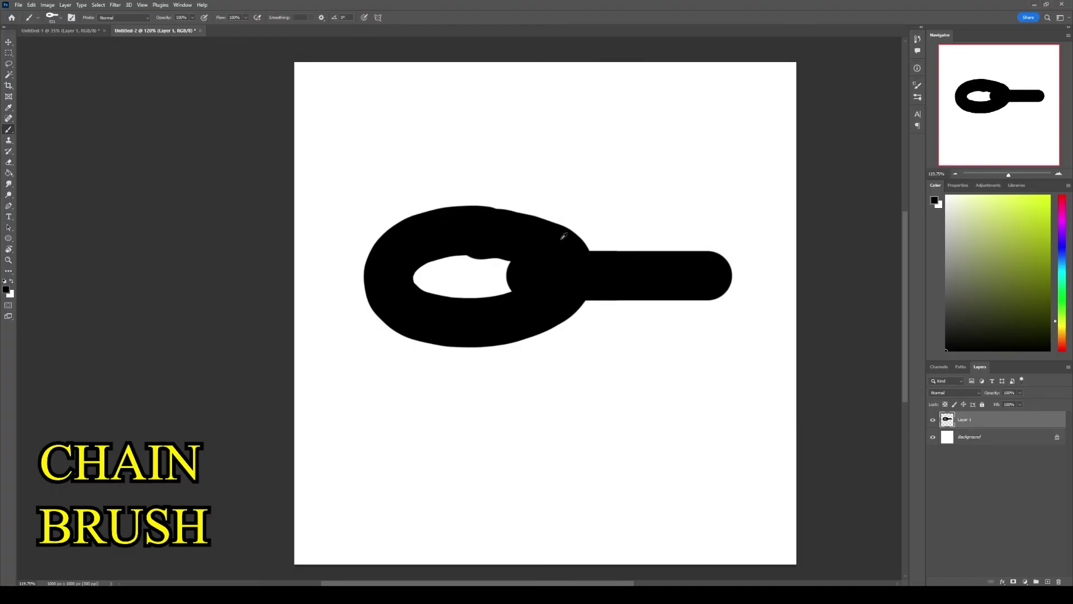
Step: Try the new chain brush with a stroke on the blank Untitled-1 canvas and undo it
{"action": "left_click", "coordinate": [61, 30]}
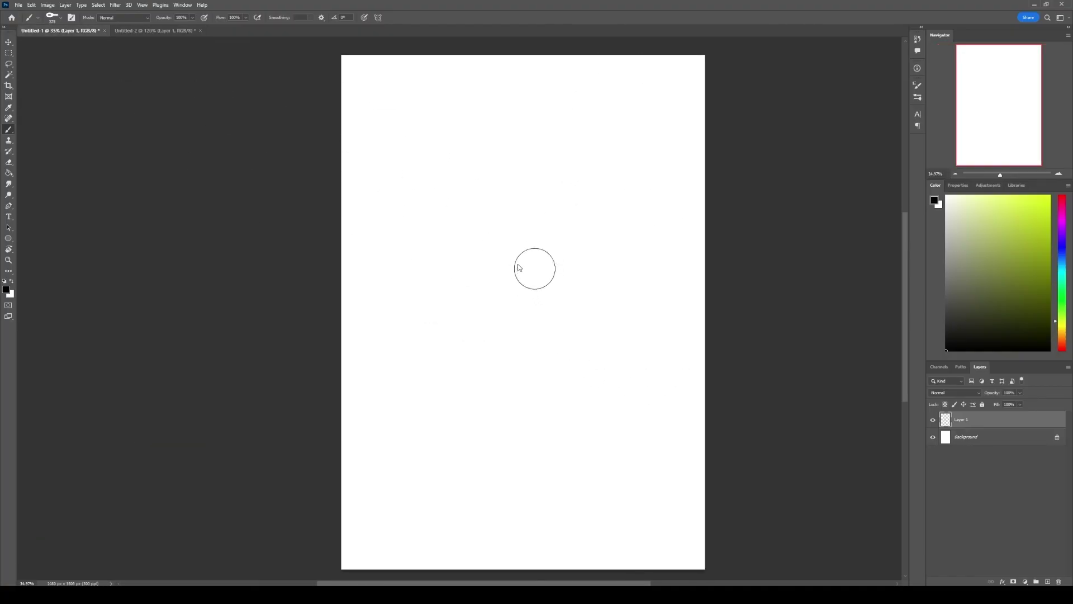
{"action": "mouse_move", "coordinate": [549, 213]}
{"action": "left_mouse_down"}
{"action": "mouse_move", "coordinate": [517, 301]}
{"action": "mouse_move", "coordinate": [519, 379]}
{"action": "mouse_move", "coordinate": [512, 236]}
{"action": "left_mouse_up"}
{"action": "key", "text": "ctrl+z"}
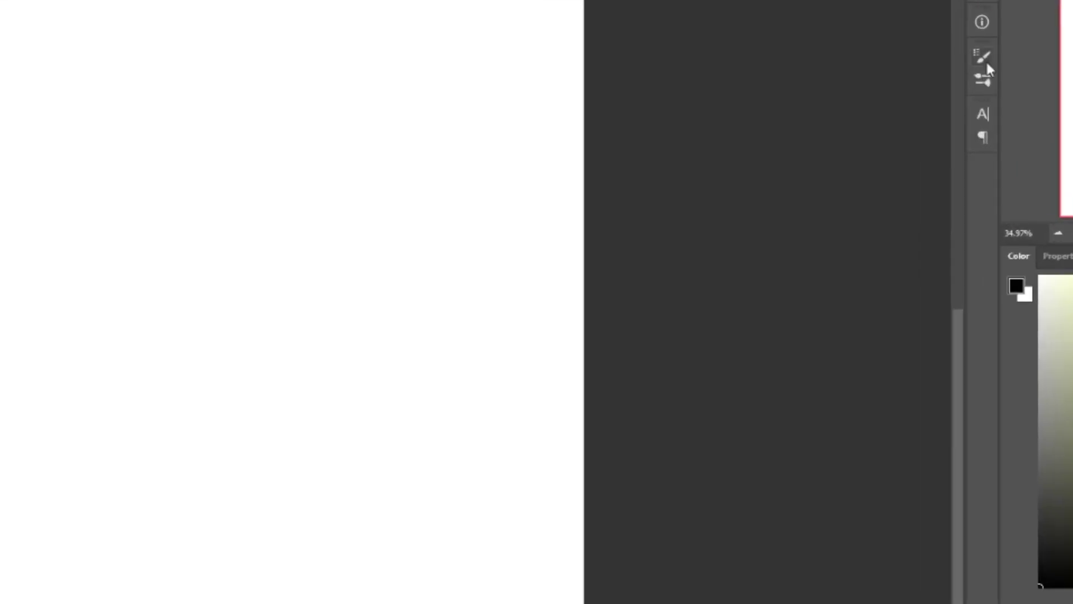
Step: Enable Shape Dynamics with the angle controlled by Direction and set the chain brush's spacing to 150%
{"action": "left_click", "coordinate": [982, 65]}
{"action": "left_click", "coordinate": [709, 125]}
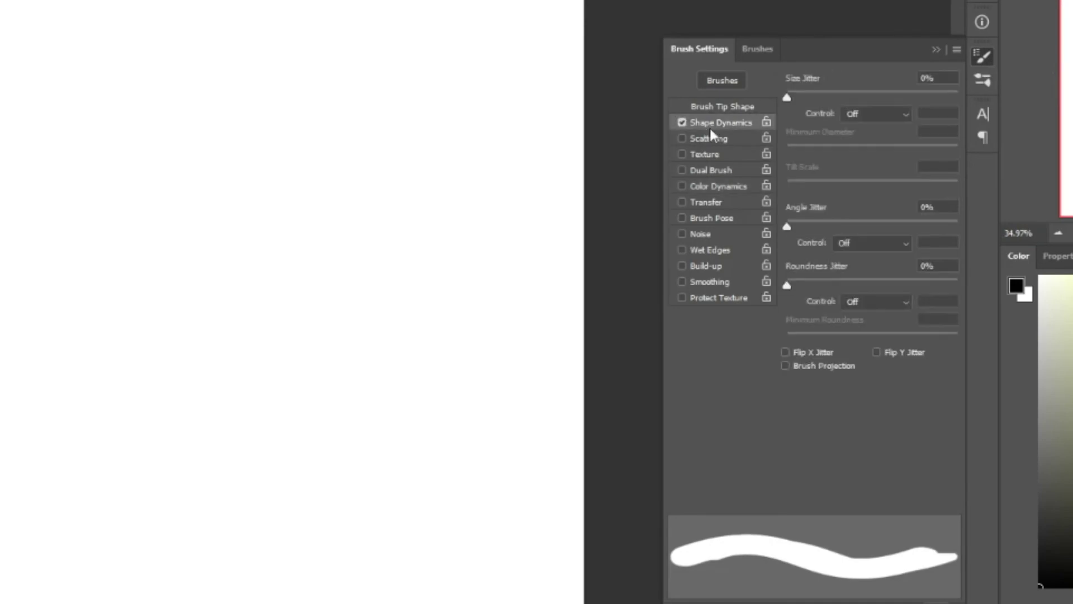
{"action": "left_click", "coordinate": [882, 246]}
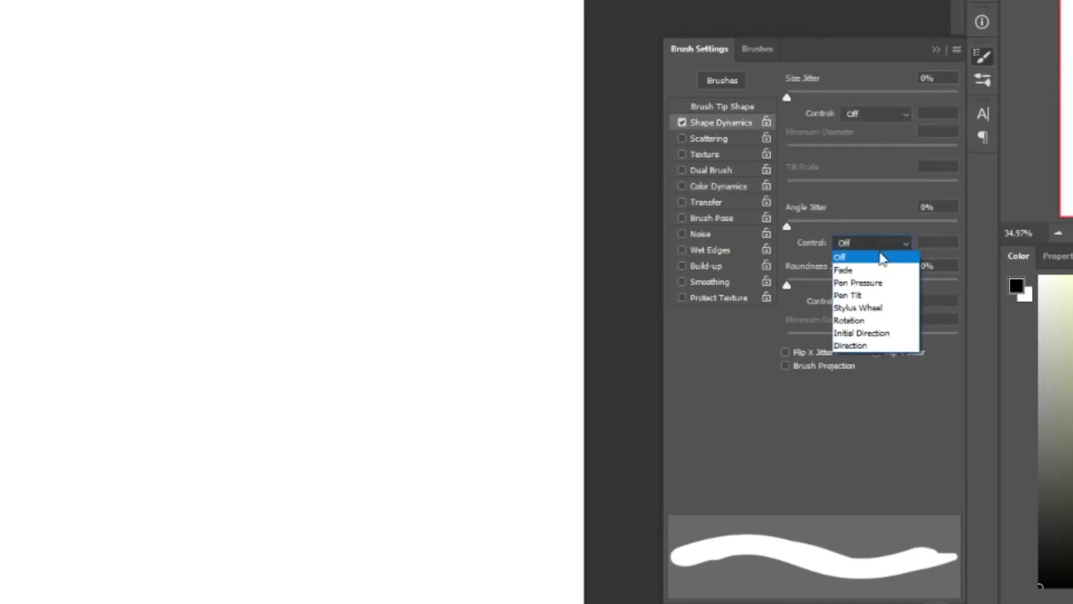
{"action": "left_click", "coordinate": [860, 346]}
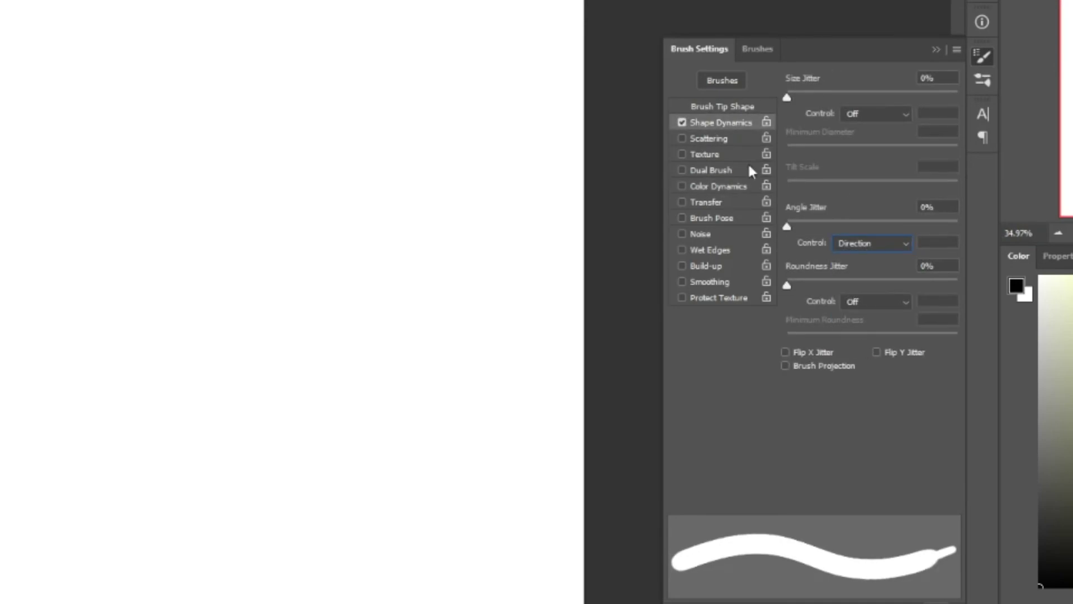
{"action": "left_click", "coordinate": [726, 108]}
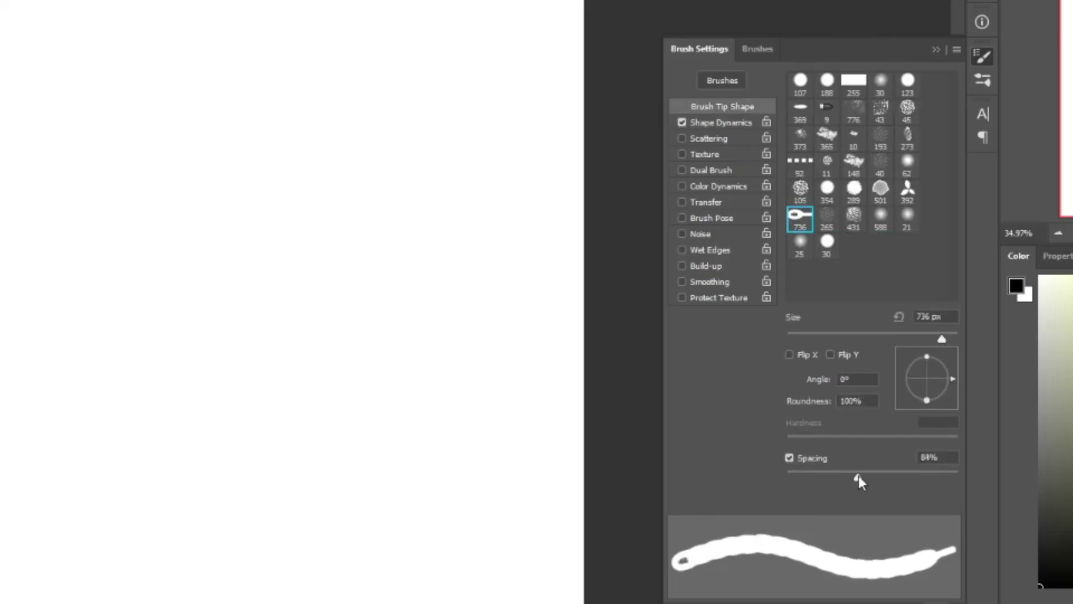
{"action": "left_click_drag", "start_coordinate": [858, 476], "coordinate": [911, 476]}
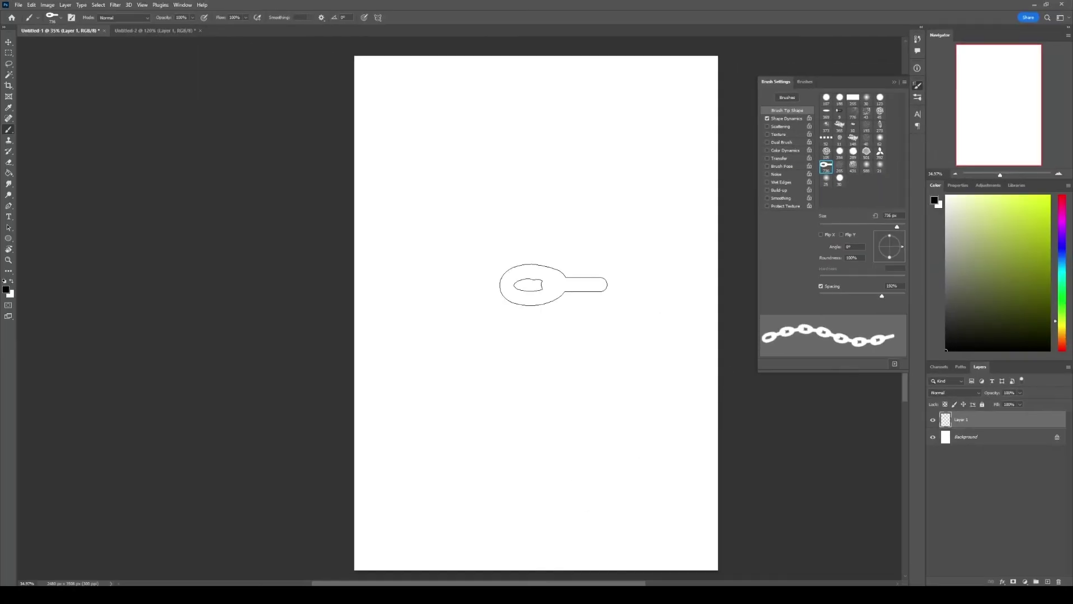
Step: Try chain strokes at the full 736 px brush size and undo them
{"action": "left_click_drag", "start_coordinate": [237, 237], "coordinate": [274, 496]}
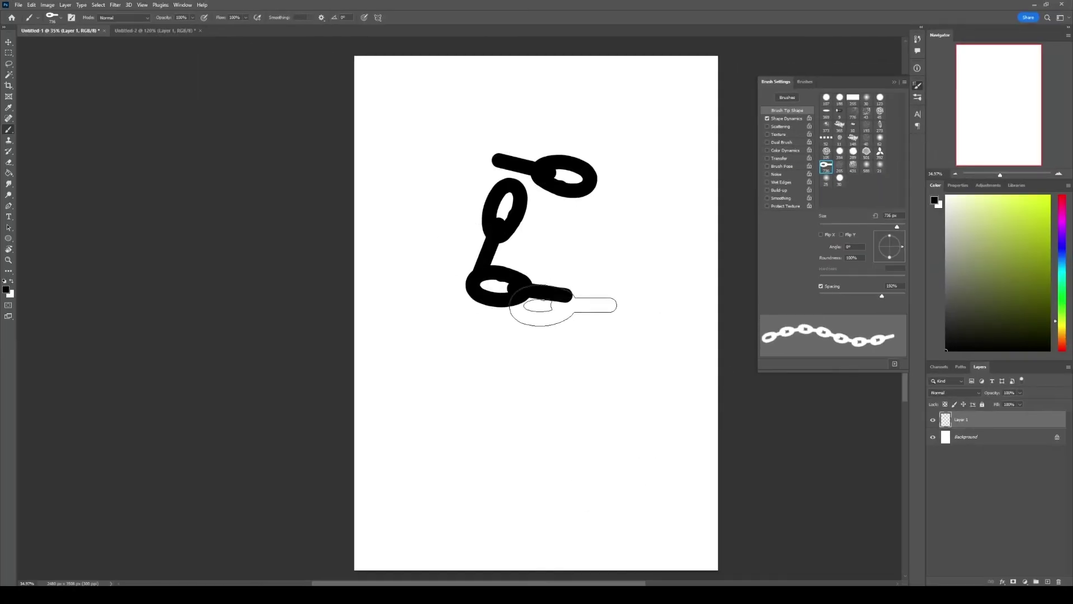
{"action": "left_click_drag", "start_coordinate": [563, 305], "coordinate": [574, 435]}
{"action": "key", "text": "ctrl+z"}
Step: Reduce the chain brush's size and test it with a short curved stroke, undoing the stroke
{"action": "right_click", "coordinate": [559, 222], "text": "alt"}
{"action": "mouse_move", "coordinate": [541, 161]}
{"action": "left_mouse_down"}
{"action": "mouse_move", "coordinate": [553, 454]}
{"action": "mouse_move", "coordinate": [455, 246]}
{"action": "left_mouse_up"}
{"action": "key", "text": "ctrl+z"}
Step: Slightly reduce the chain brush's spacing and test it by painting an S-shaped chain on the upper canvas
{"action": "left_click_drag", "start_coordinate": [882, 295], "coordinate": [879, 301]}
{"action": "mouse_move", "coordinate": [531, 152]}
{"action": "left_mouse_down"}
{"action": "mouse_move", "coordinate": [624, 431]}
{"action": "mouse_move", "coordinate": [518, 165]}
{"action": "left_mouse_up"}
{"action": "key", "text": "ctrl+z"}
{"action": "mouse_move", "coordinate": [554, 122]}
{"action": "left_mouse_down"}
{"action": "mouse_move", "coordinate": [440, 201]}
{"action": "mouse_move", "coordinate": [500, 287]}
{"action": "left_mouse_up"}
{"action": "key", "text": "ctrl+z"}
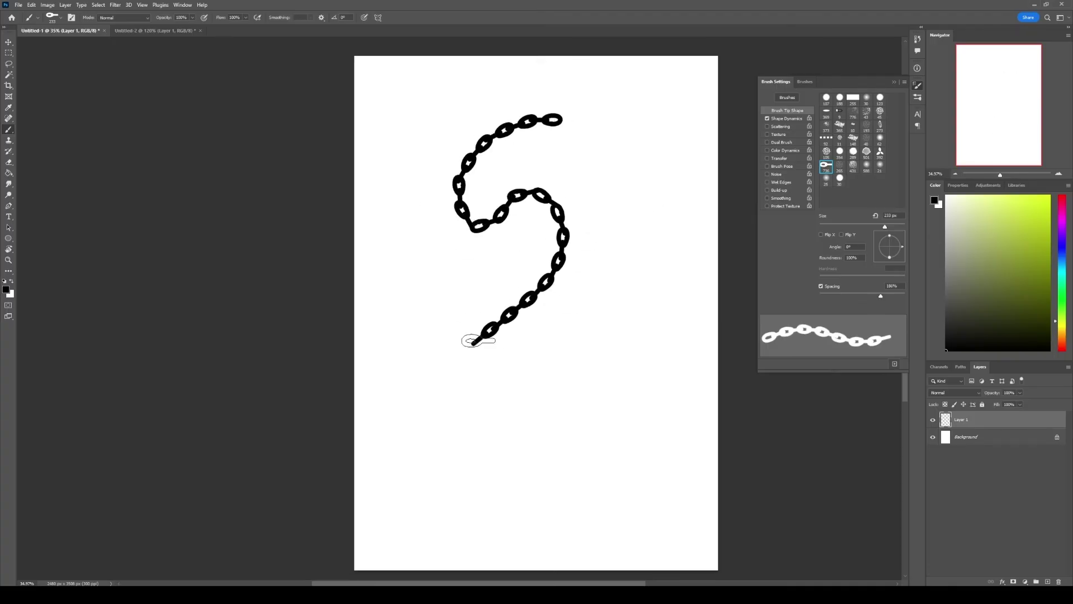